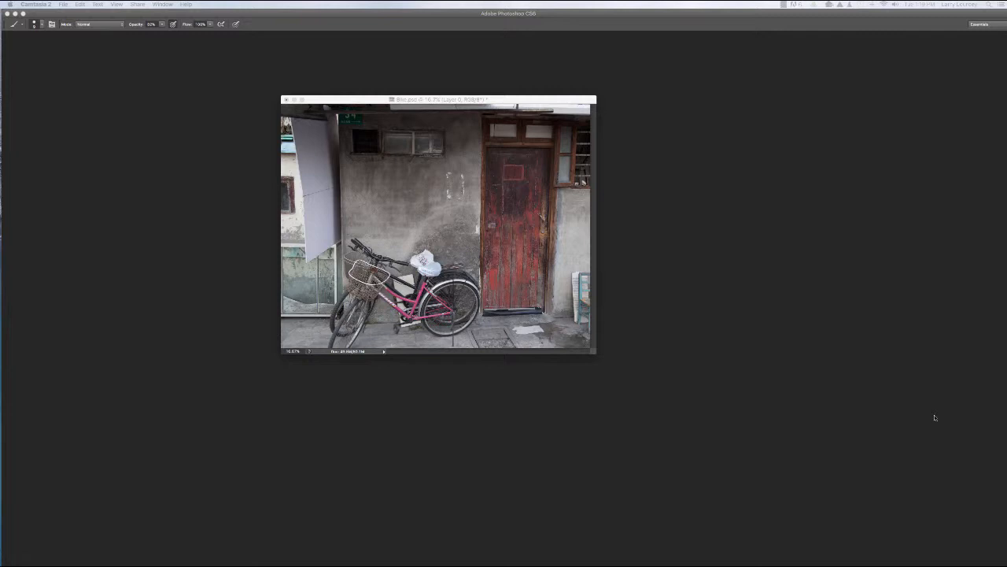
Step: Enlarge the Bike.psd view to 25% and arrange its window and the Layers panel side by side
click(517, 258)
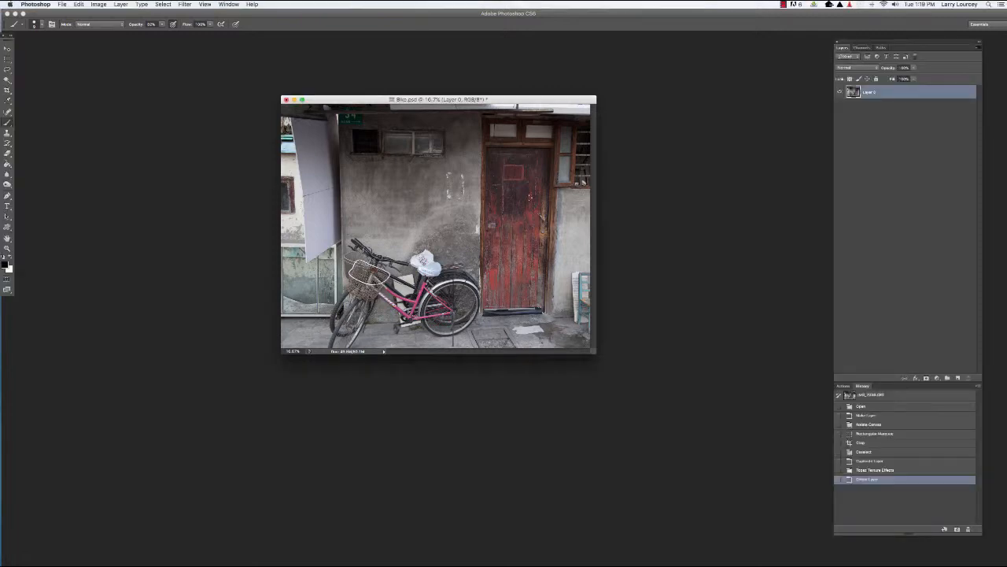
key(z)
drag(544, 100, 487, 80)
click(488, 174)
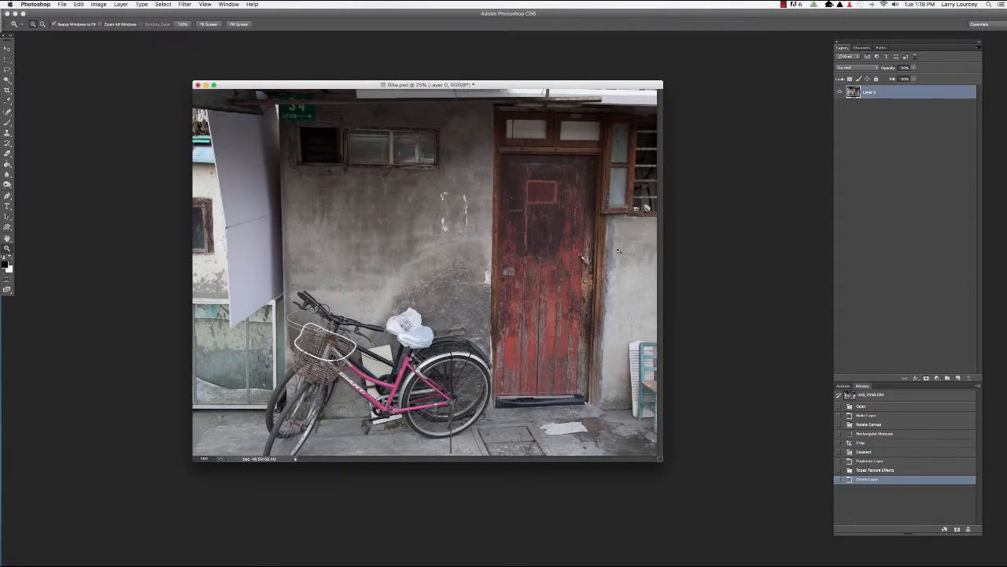
drag(563, 88, 549, 83)
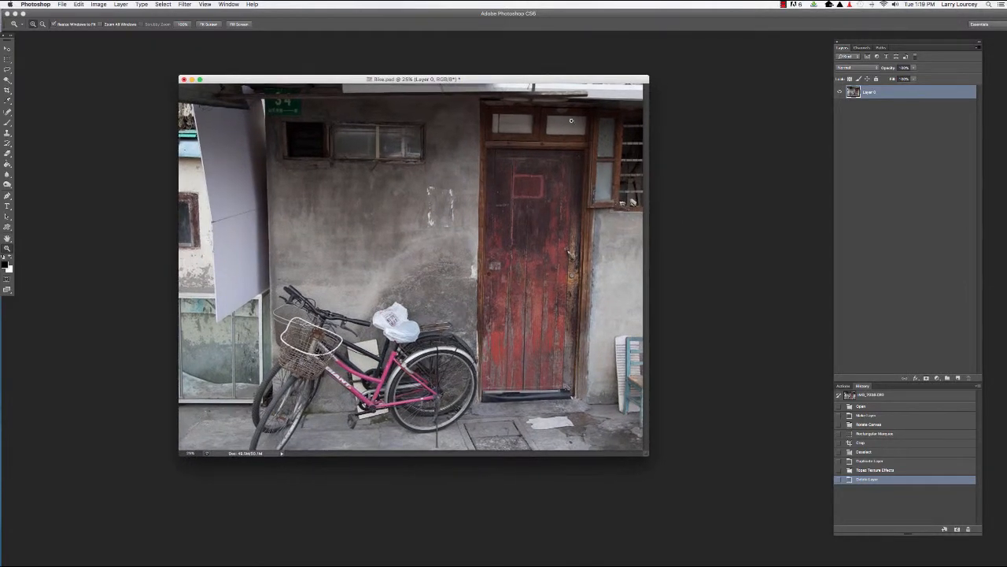
drag(858, 44, 699, 68)
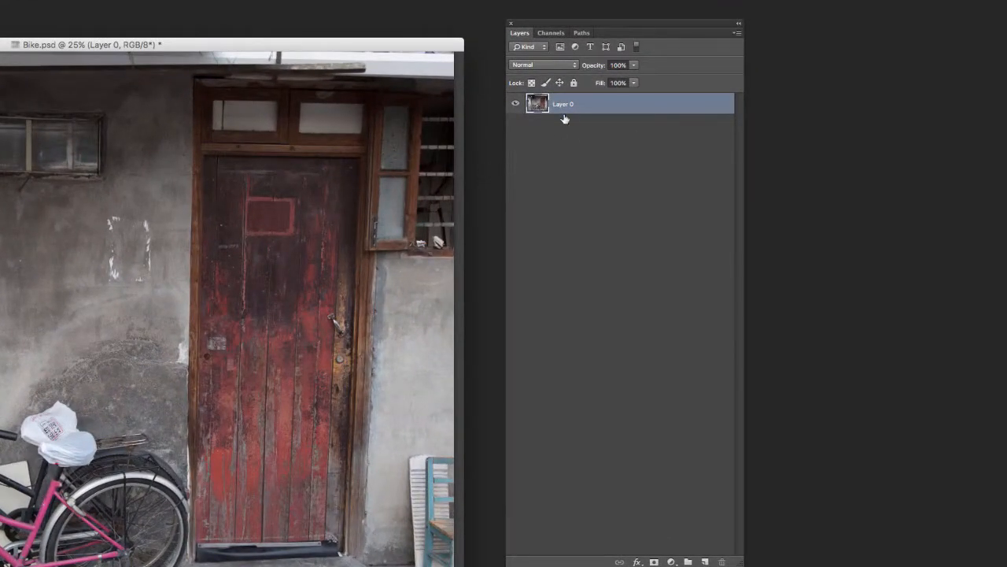
Step: Duplicate Layer 0 and rename the lower layer "Original"
drag(565, 106, 705, 561)
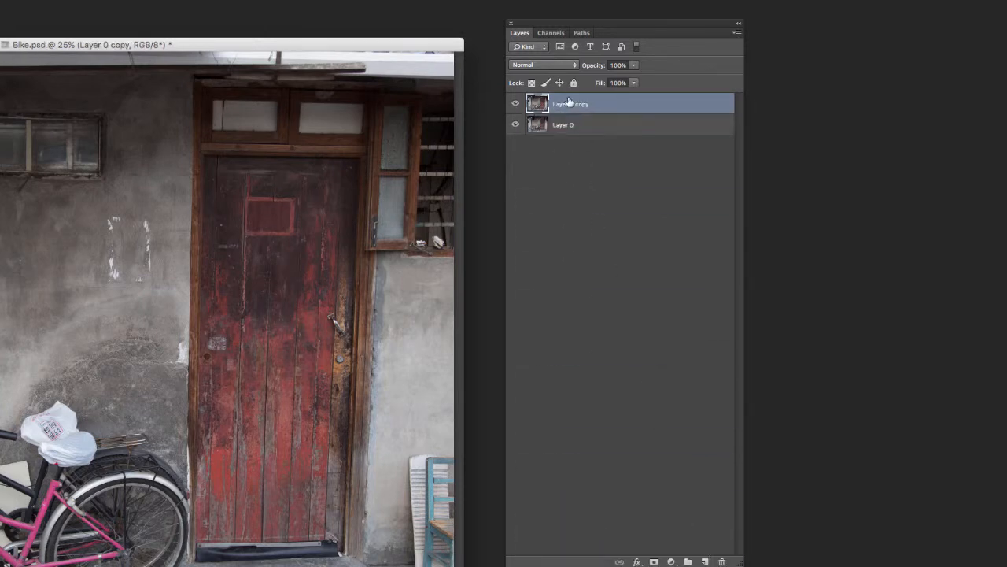
click(565, 126)
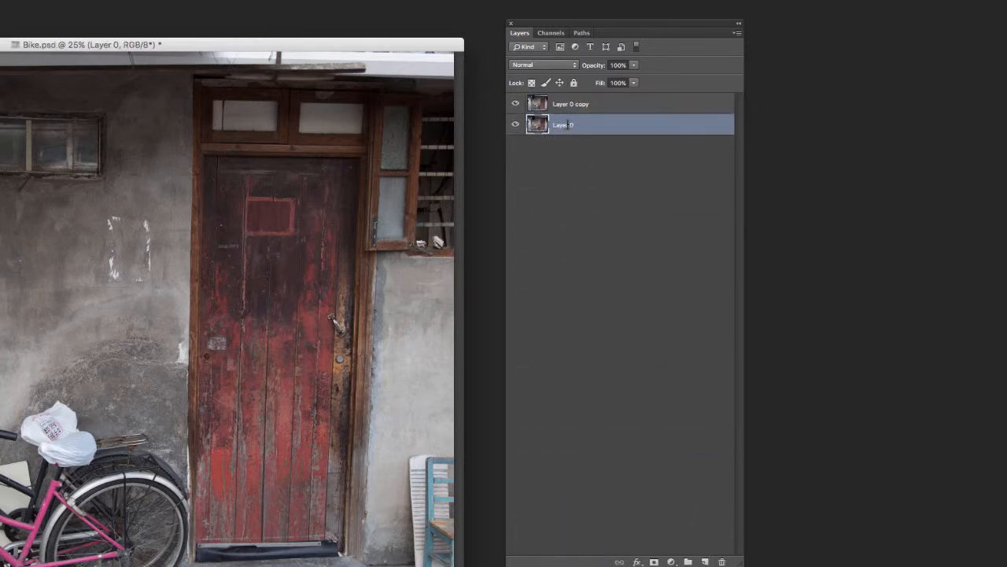
double_click(564, 125)
text(Original)
key(Return)
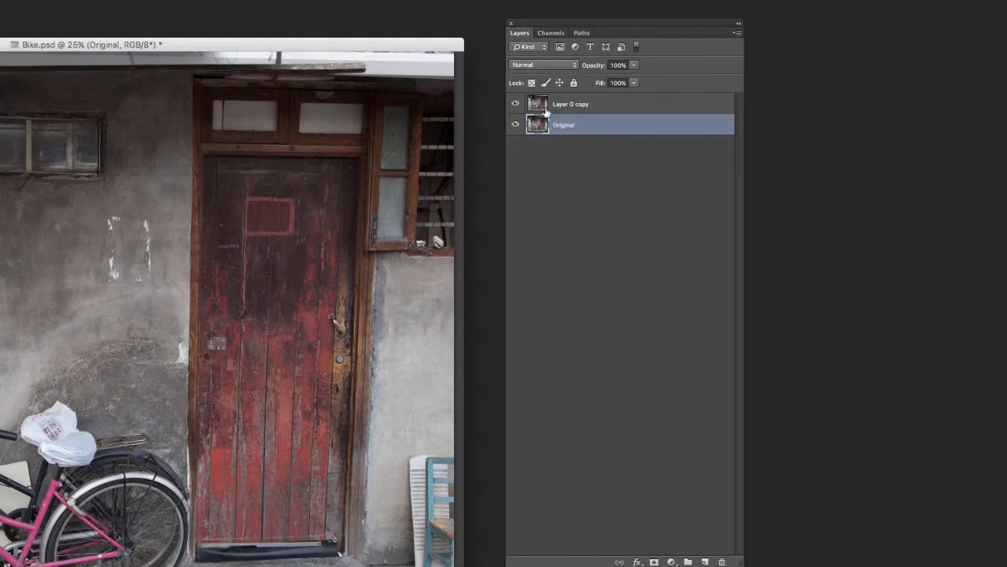
Step: Open the Topaz Texture Effects filter on Layer 0 copy
click(571, 108)
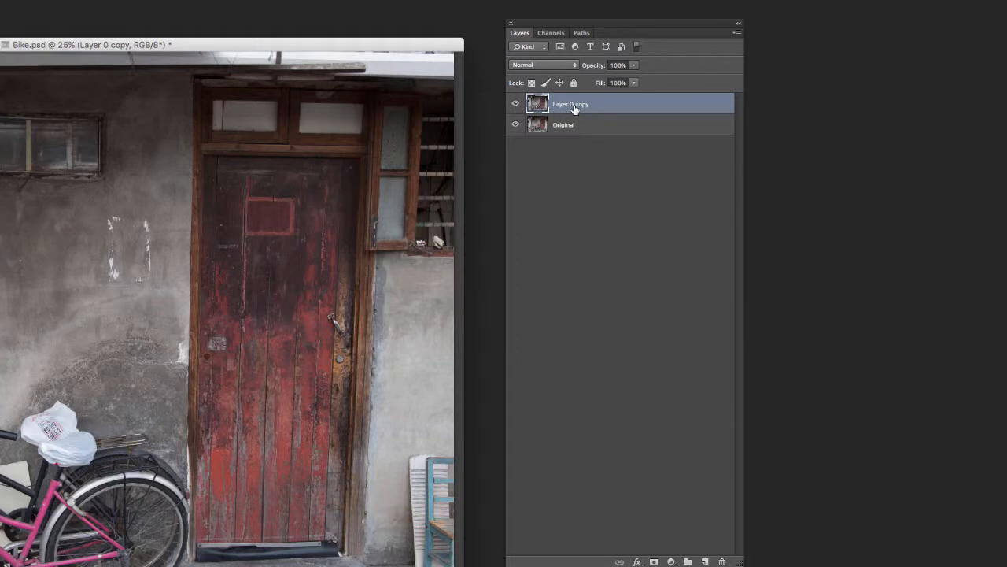
drag(449, 46, 424, 37)
drag(569, 24, 547, 0)
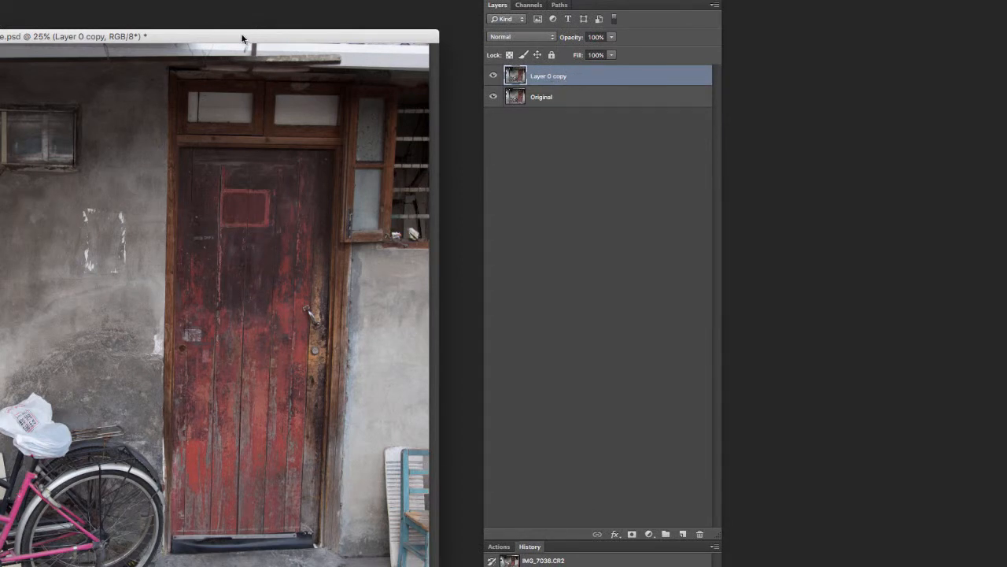
drag(242, 38, 221, 29)
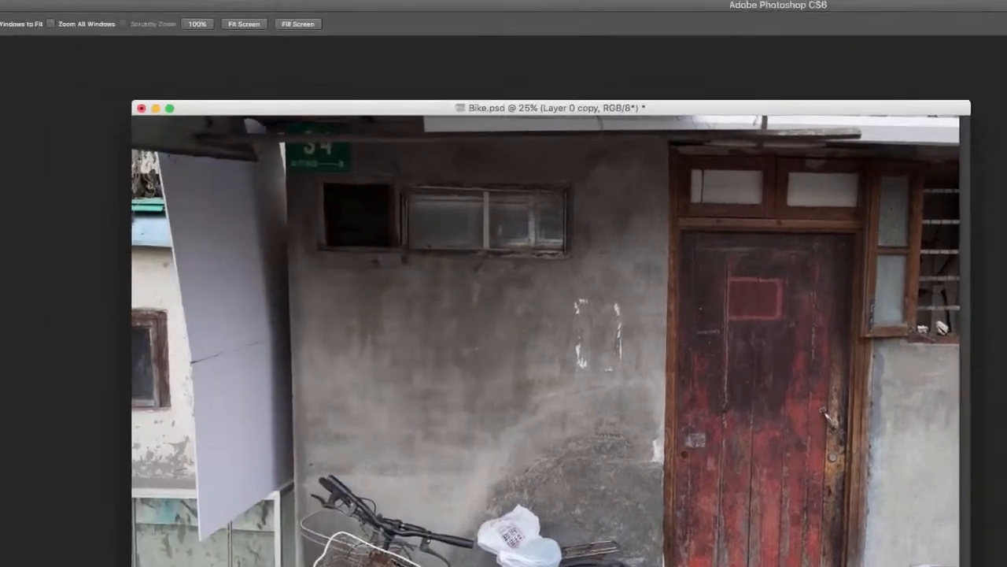
click(338, 6)
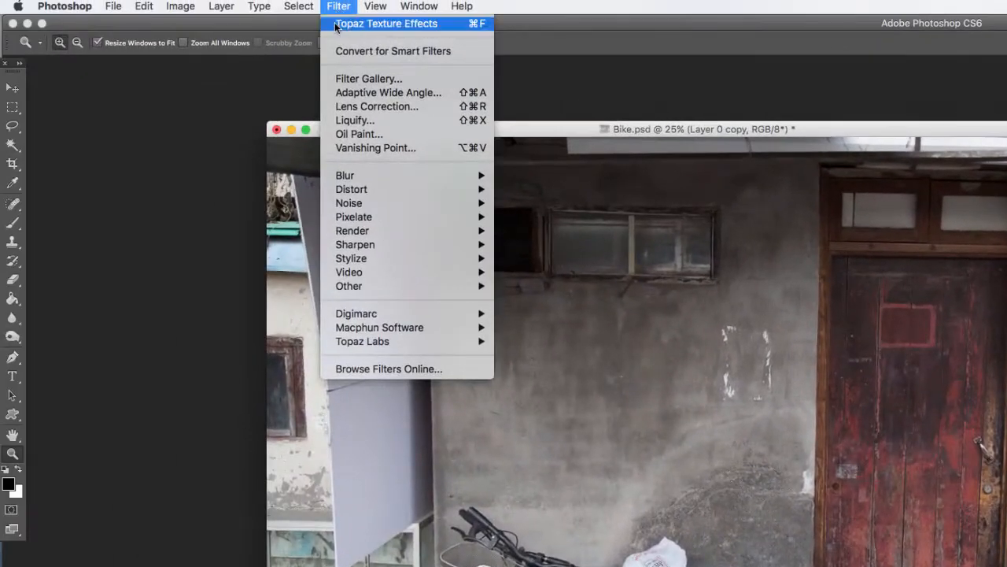
mouse_move(390, 342)
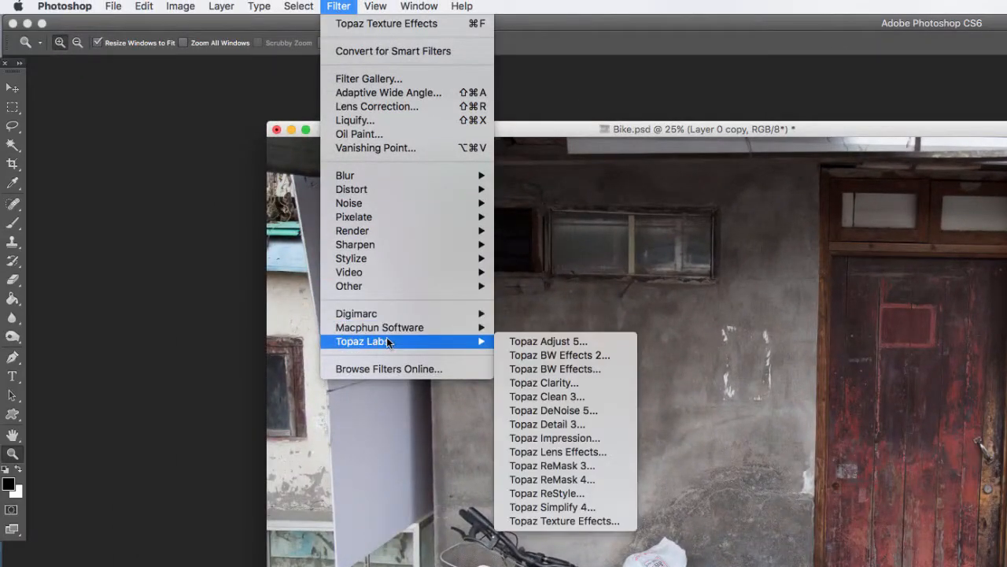
click(563, 520)
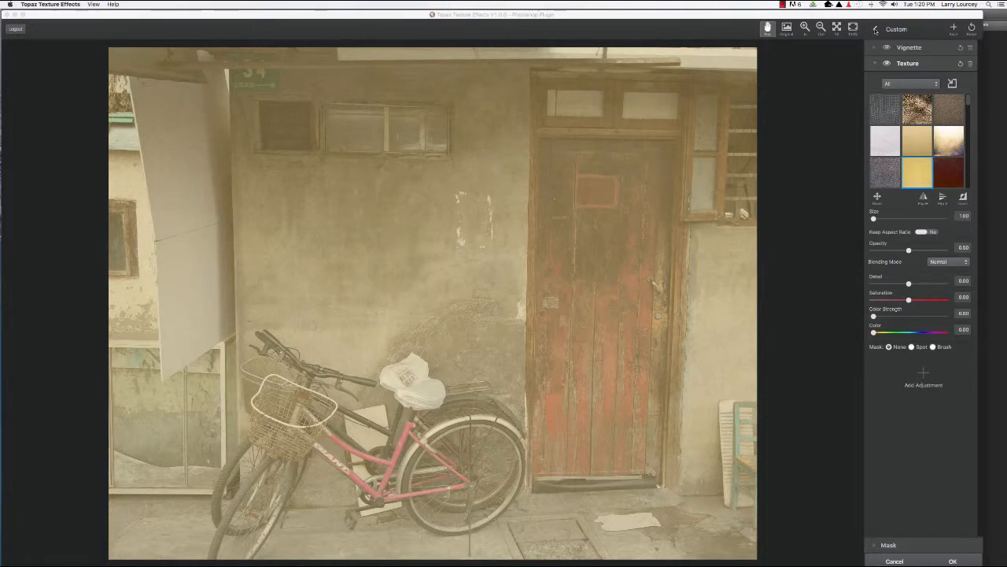
Step: Leave the custom adjustments for the Featured presets and compare the 1950's Print effect with the original photo
click(874, 30)
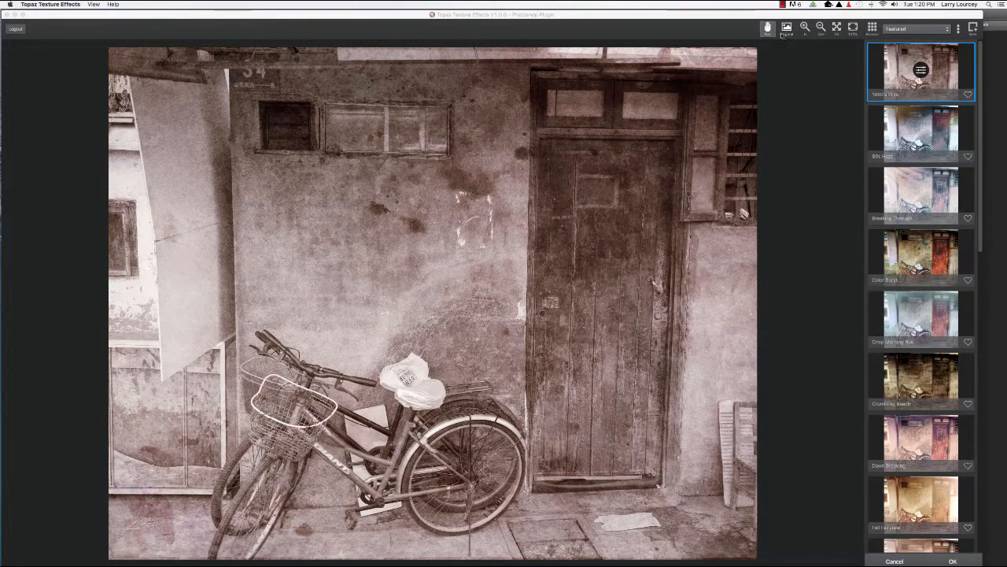
drag(634, 170, 577, 303)
click(787, 28)
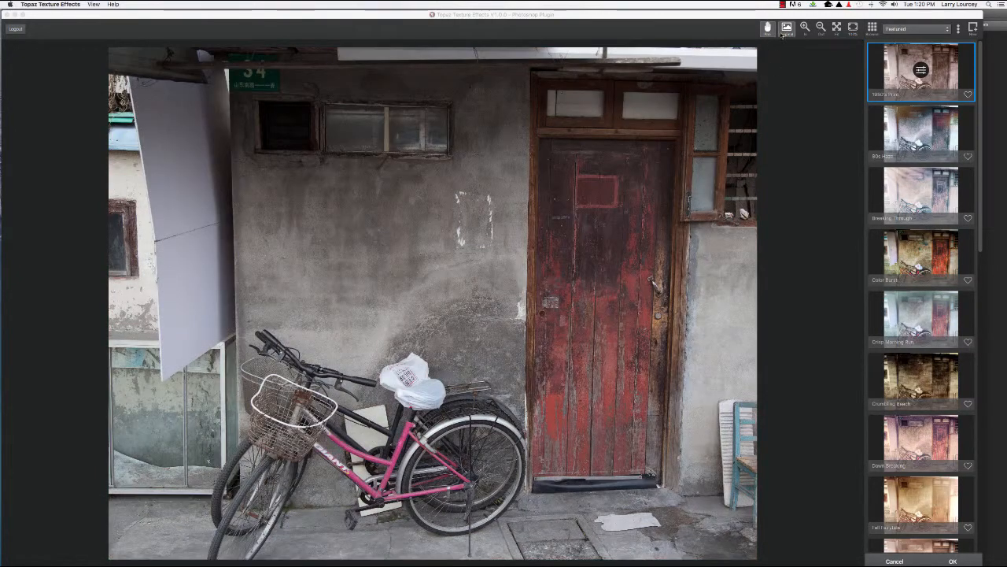
click(787, 28)
click(786, 29)
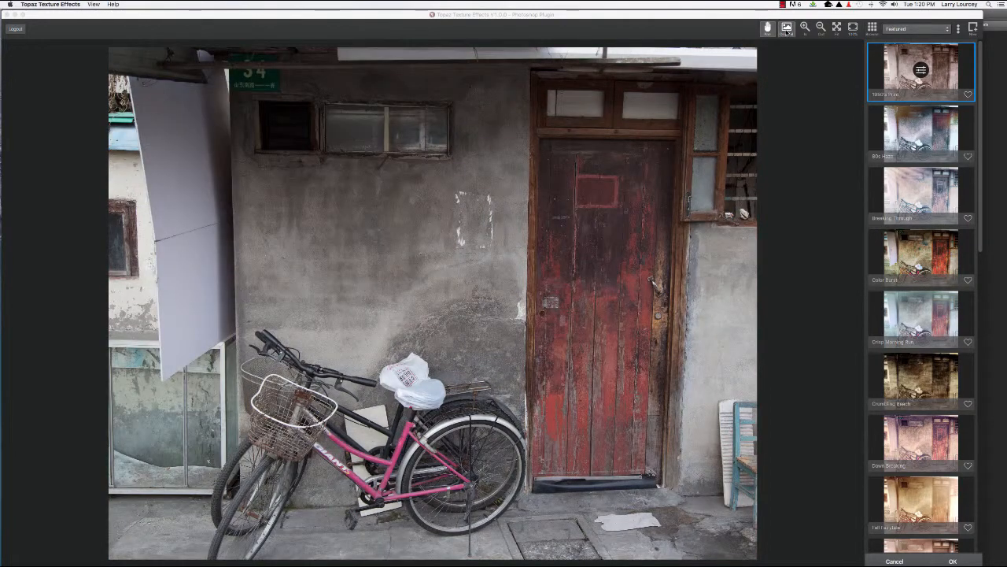
click(787, 28)
click(787, 28)
click(787, 28)
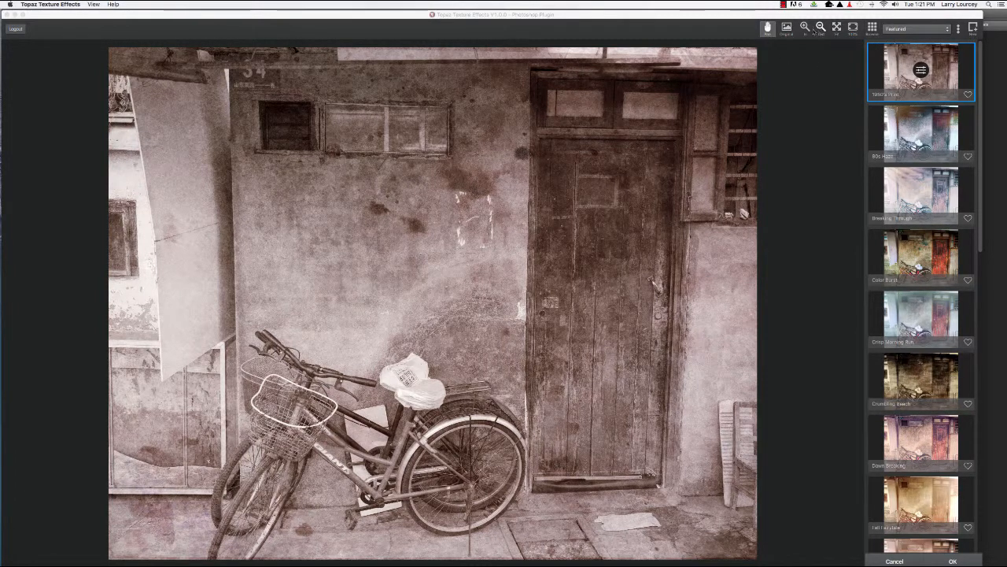
click(805, 27)
Step: Preview the Featured presets from 80s Haze through Forest Light and choose Color Burst
click(928, 135)
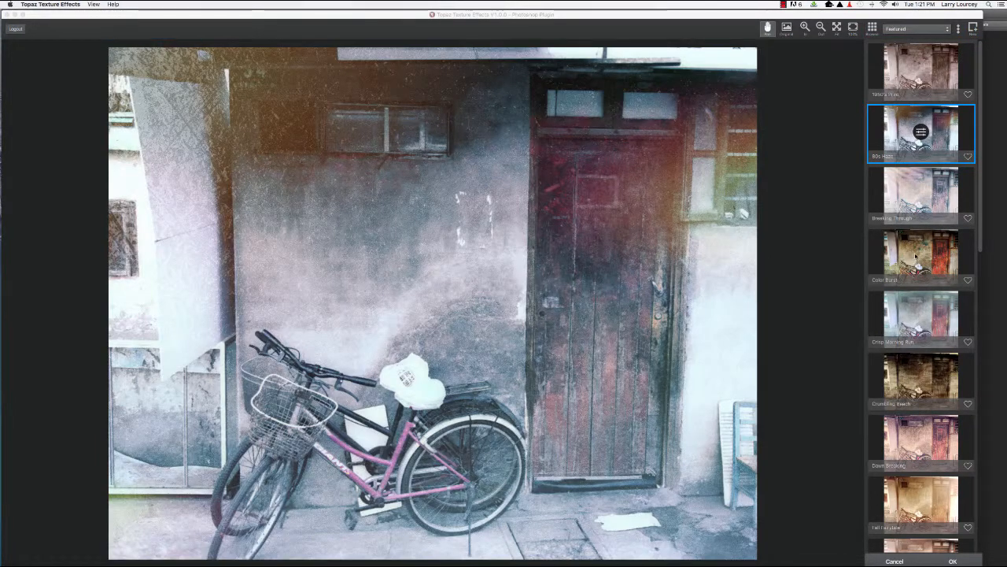
click(916, 256)
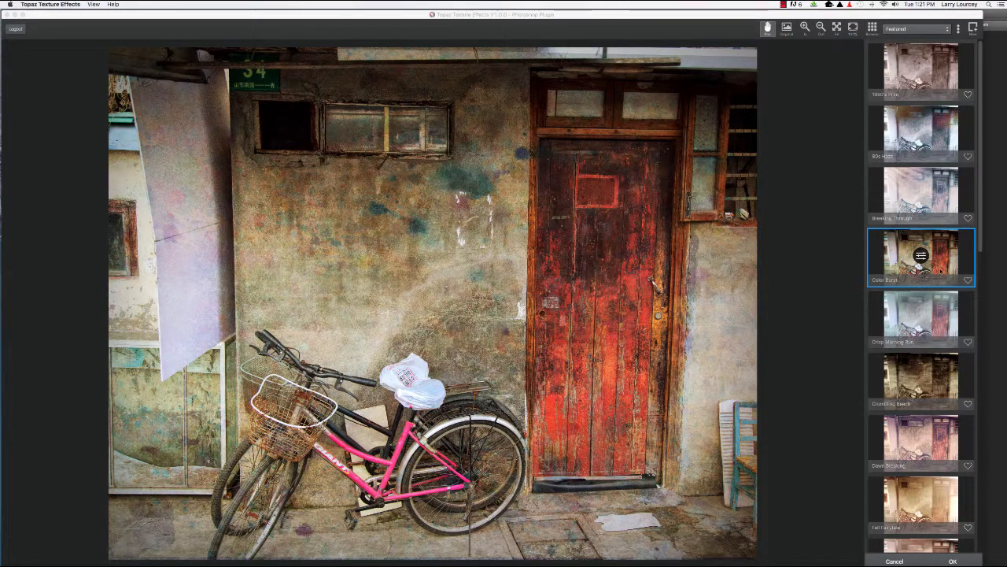
click(936, 323)
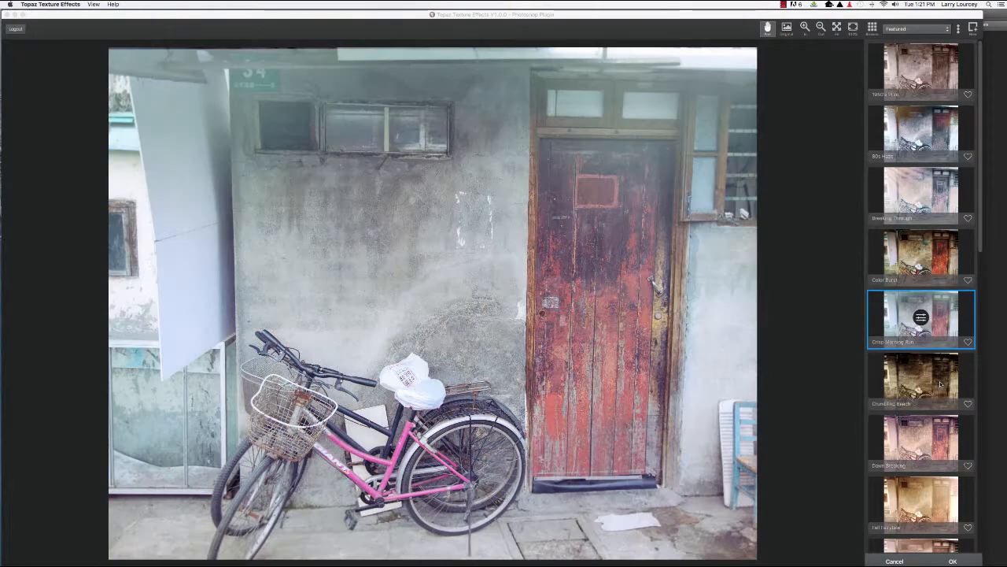
click(939, 385)
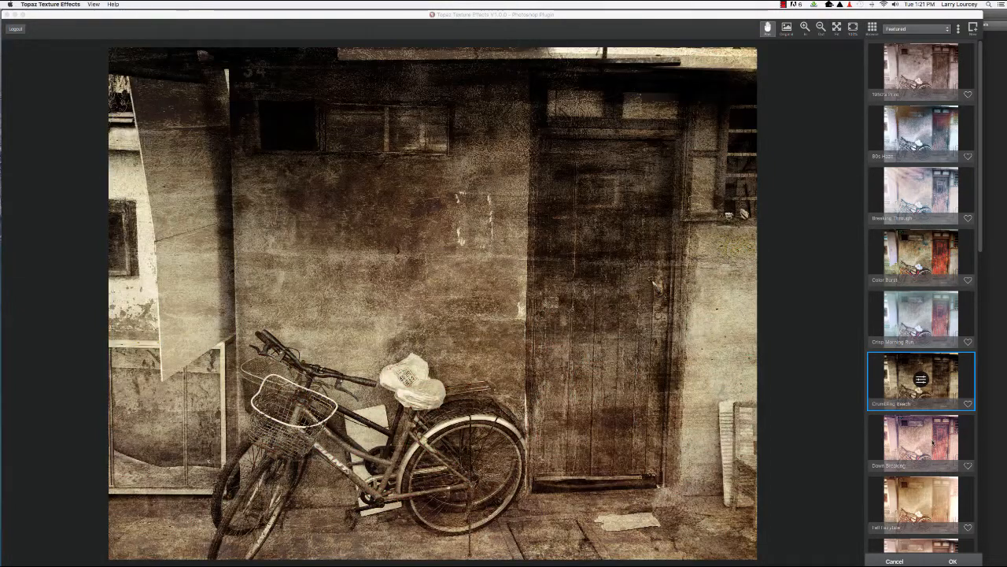
click(934, 442)
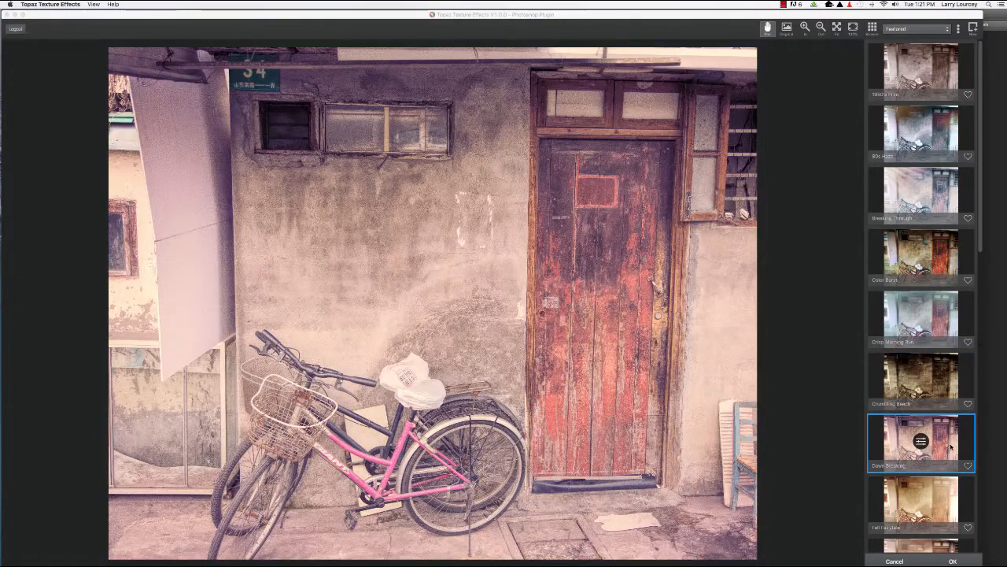
click(940, 500)
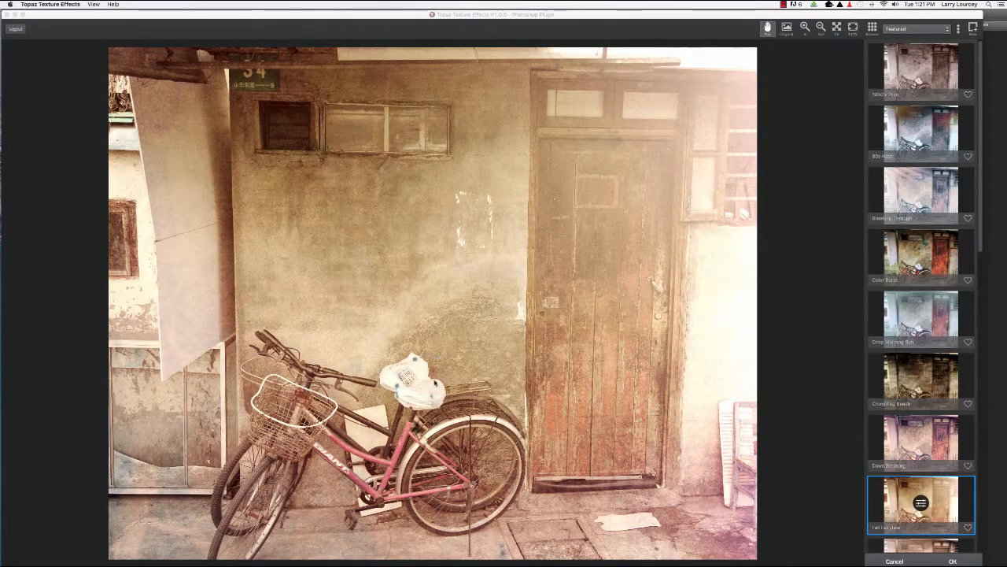
click(941, 546)
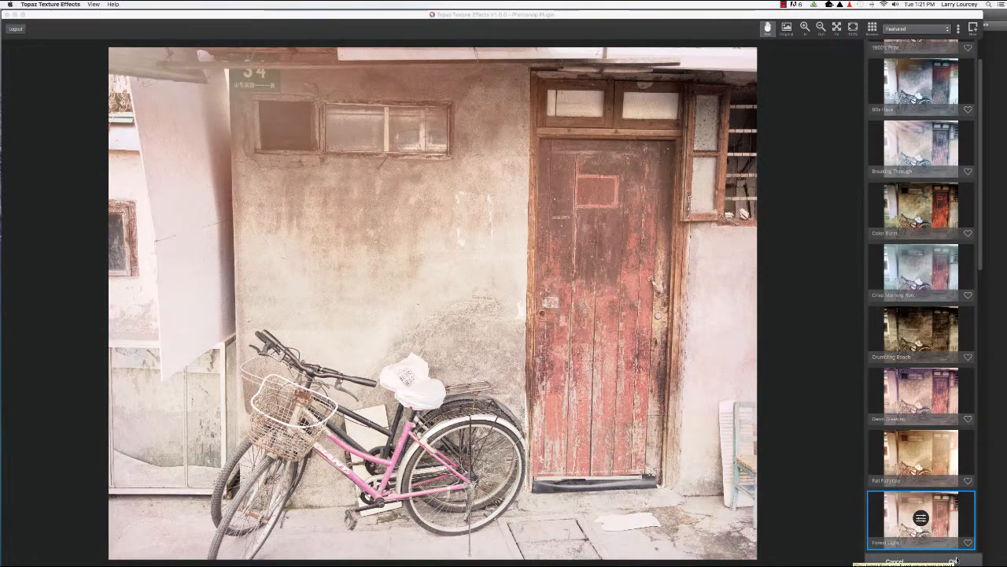
click(912, 192)
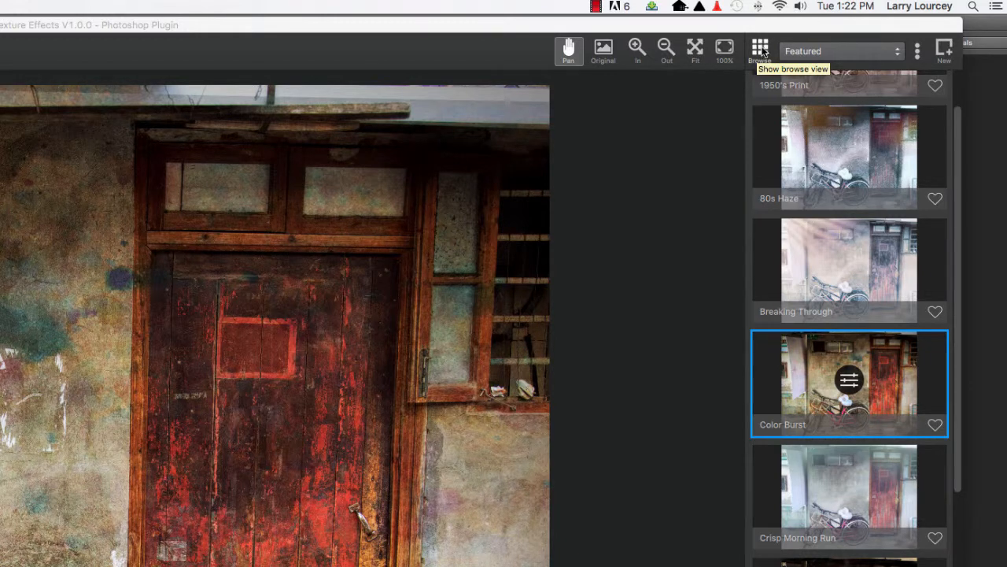
Step: Open the browse view of all effects and limit it to Community effects
click(760, 49)
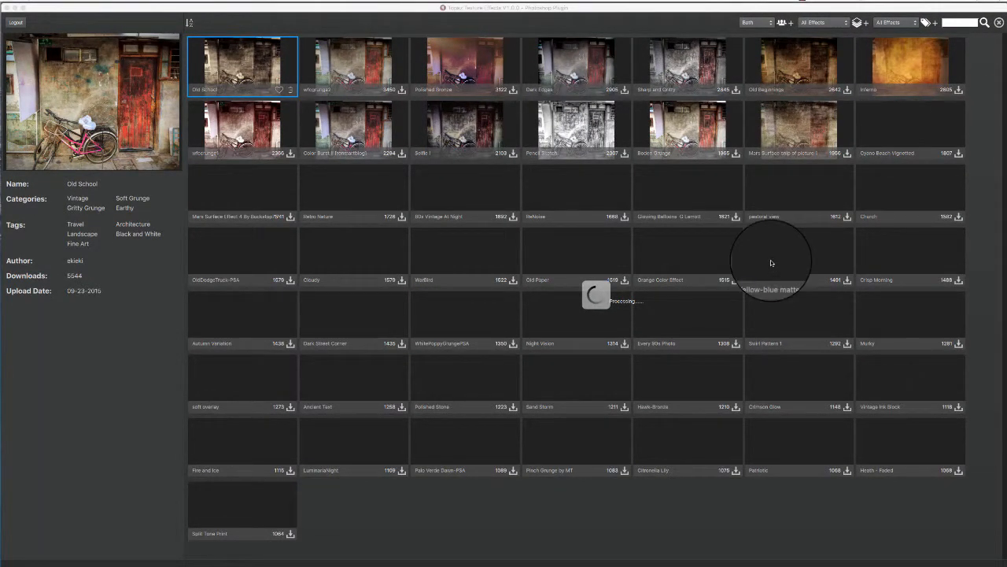
click(770, 23)
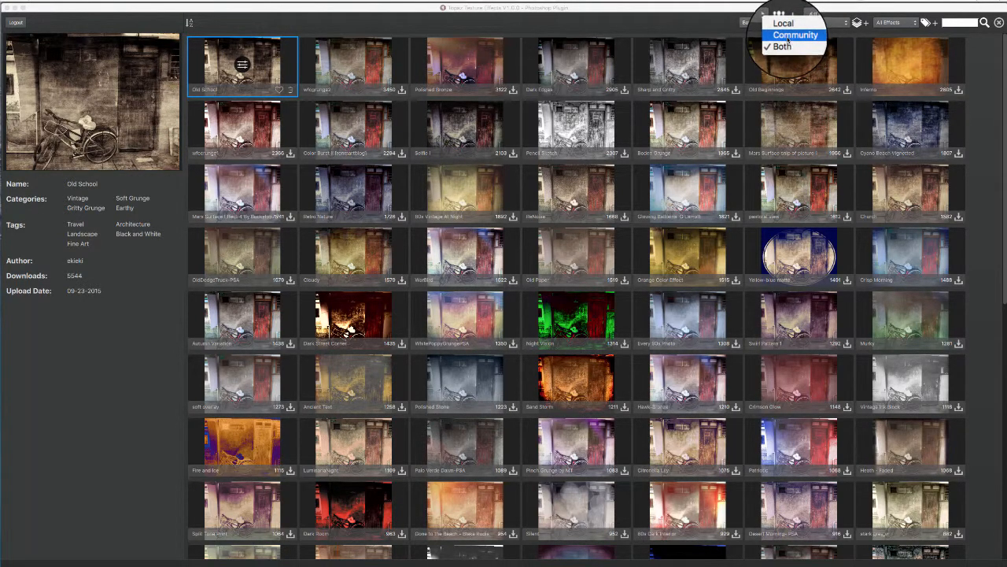
click(790, 36)
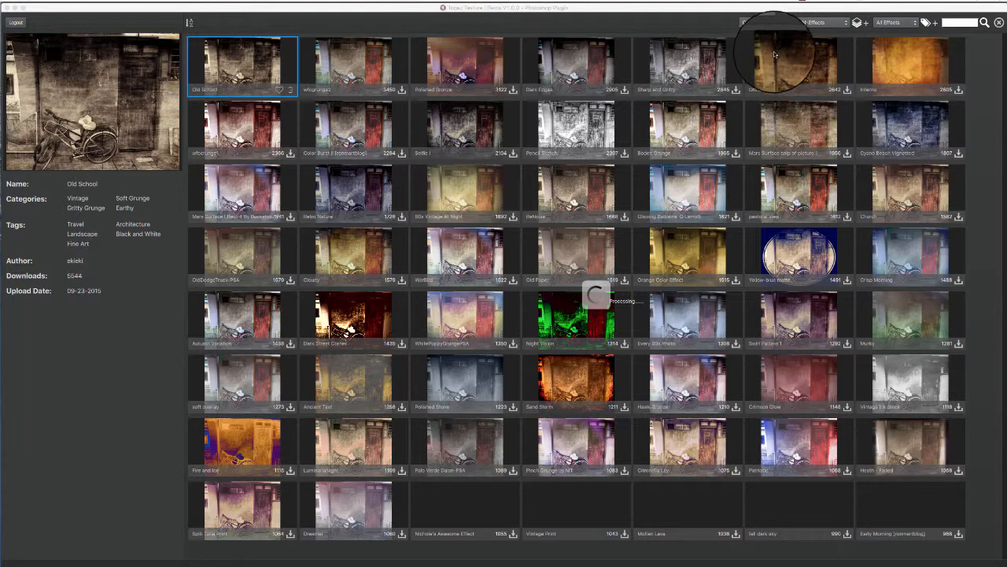
Step: Examine the effect browser's category and tag filter options and its search field, keeping All Effects for both filters
click(846, 22)
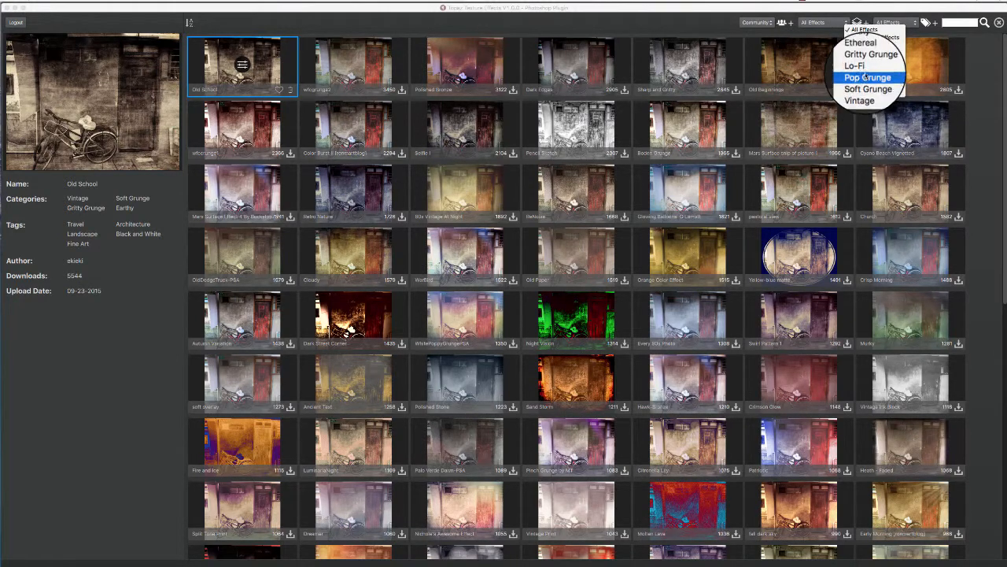
click(874, 29)
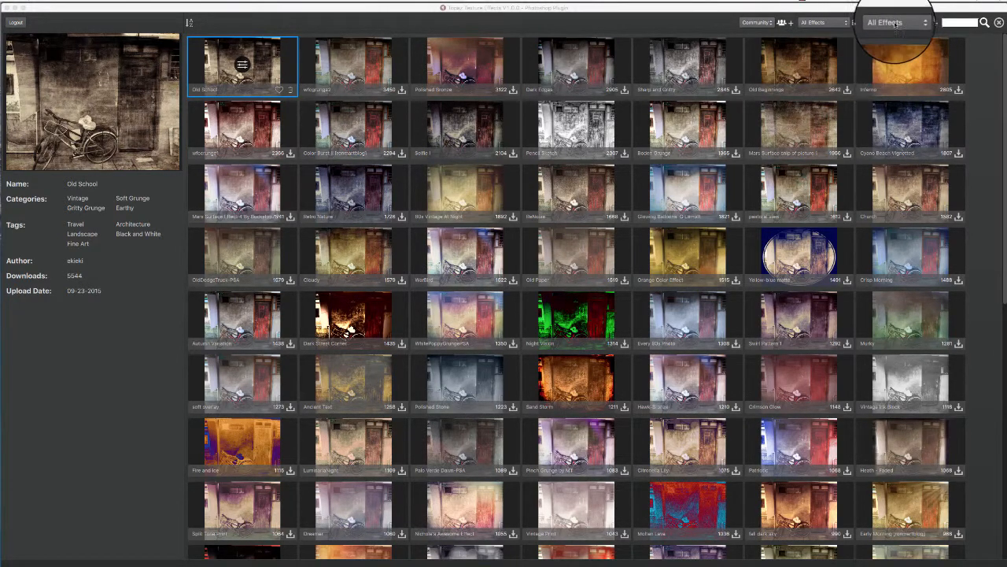
click(898, 24)
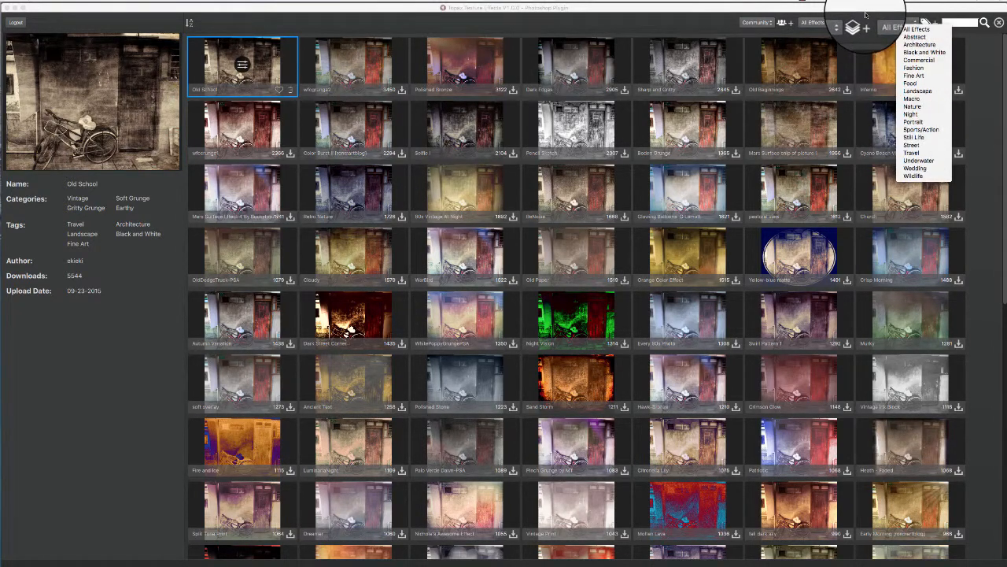
click(707, 27)
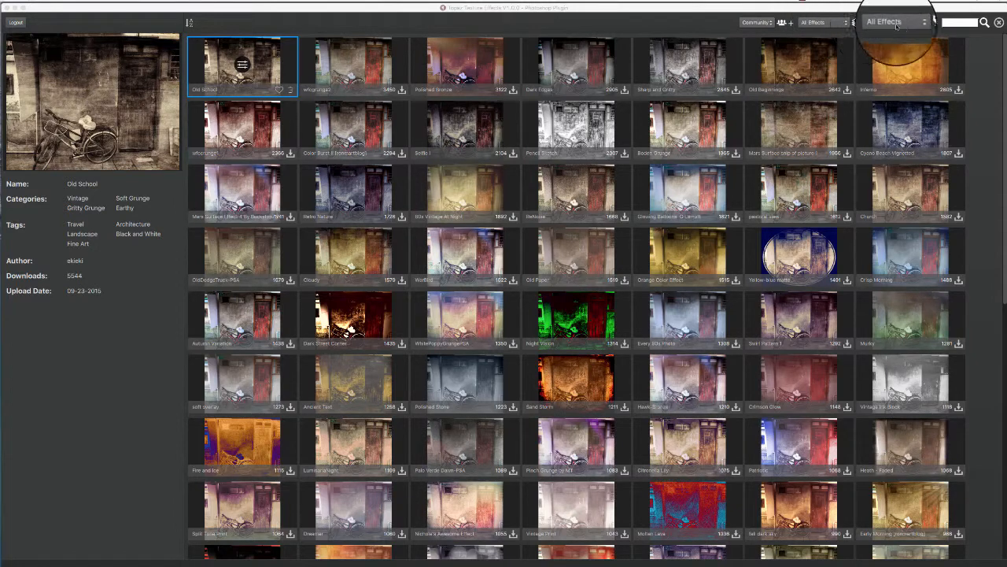
click(952, 24)
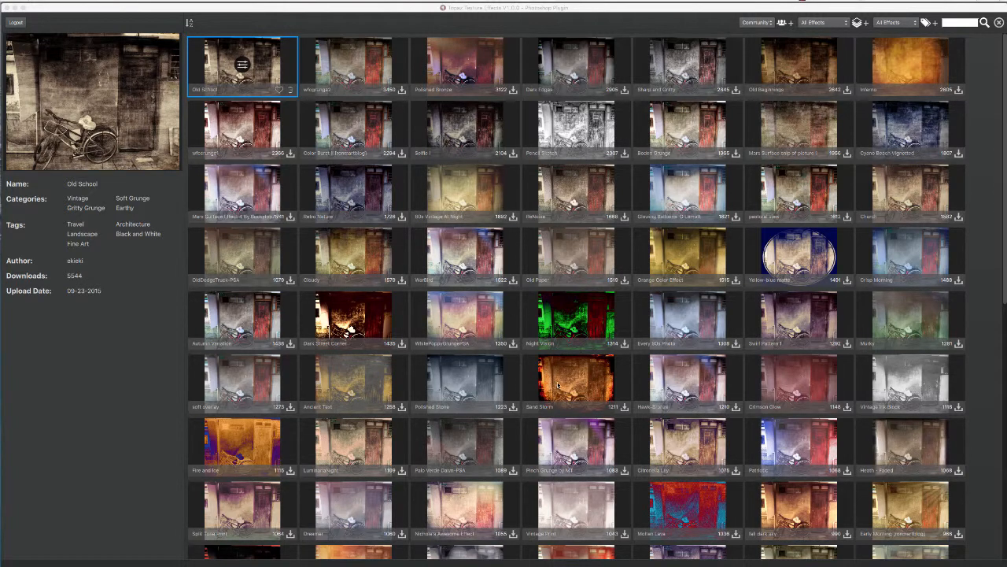
Step: Preview the community effects wfcgrunge2 and Old Beginnings along with their details
click(368, 71)
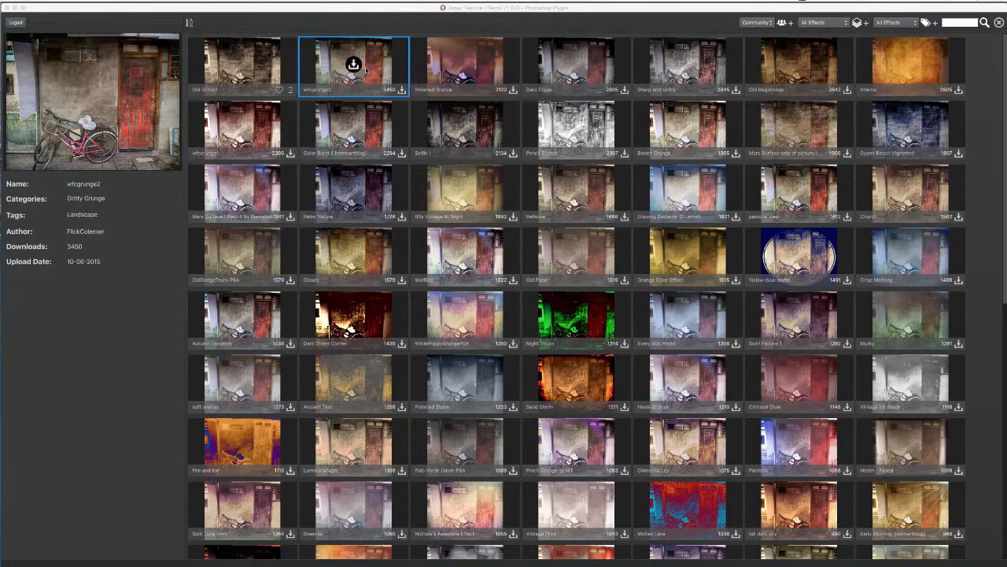
click(794, 68)
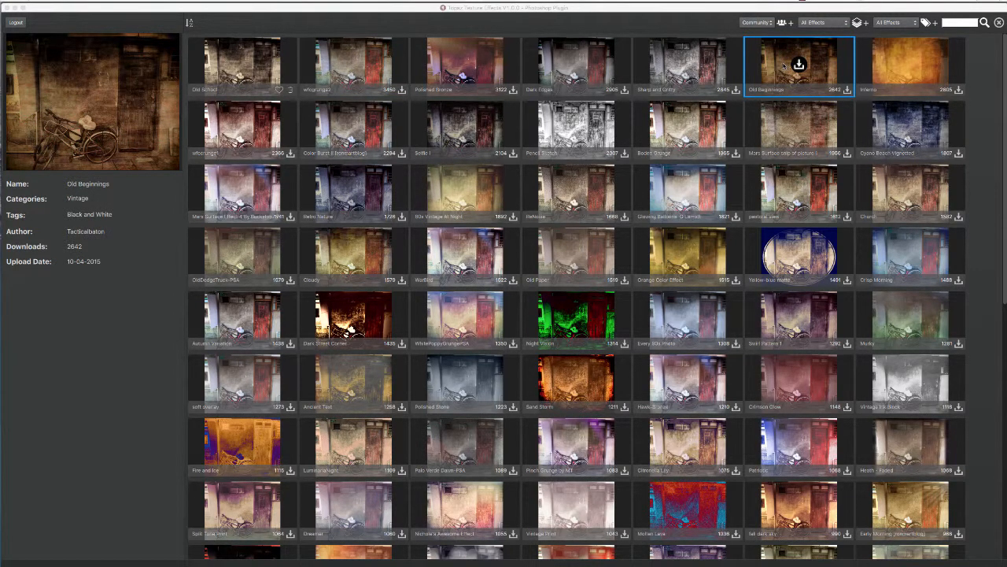
Step: Preview the community effects Retro Nature, Cloudy and Color Burst II along with their details
click(364, 191)
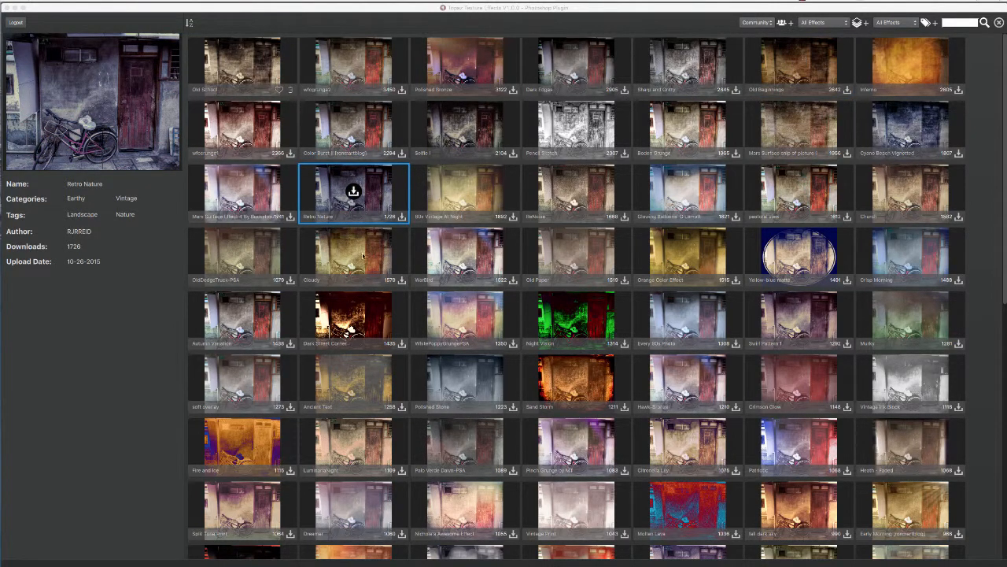
click(360, 254)
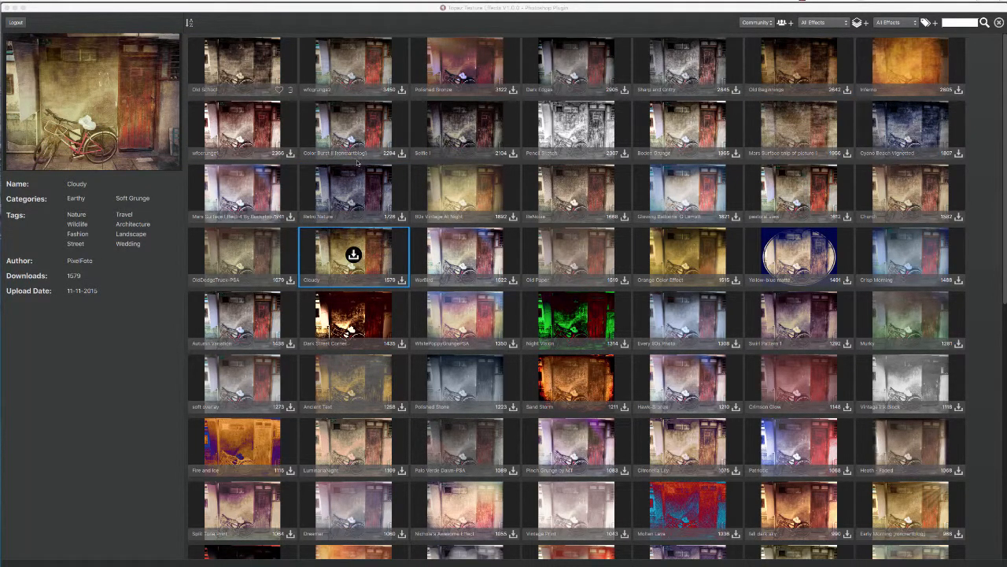
click(363, 135)
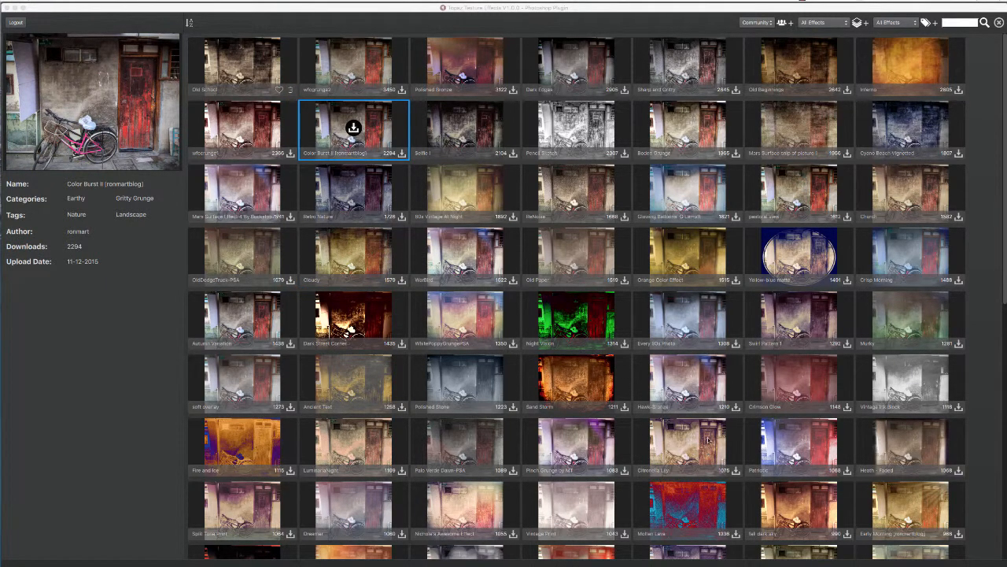
Step: Download the Old Beginnings community effect and close the effect browser
click(814, 65)
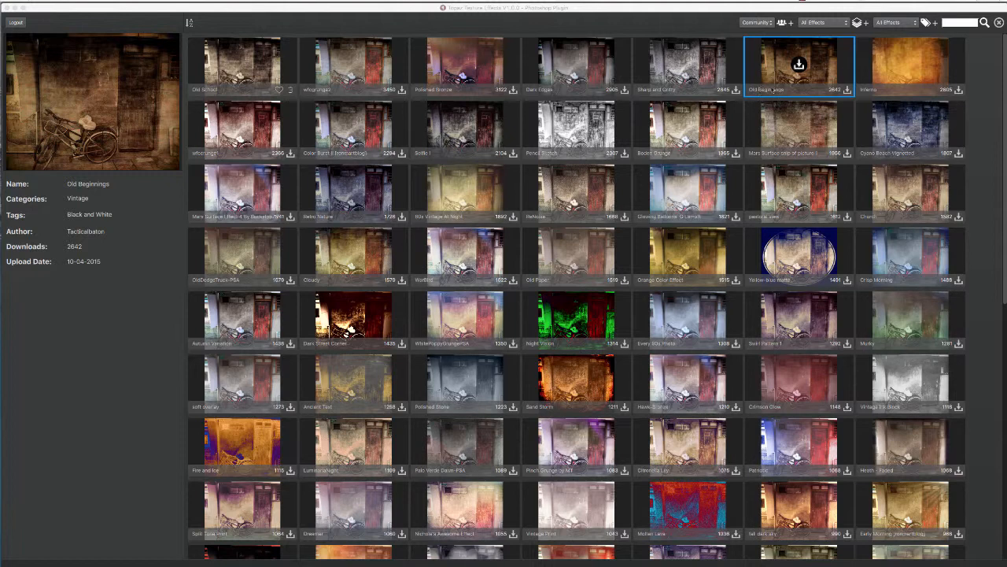
click(799, 65)
click(999, 24)
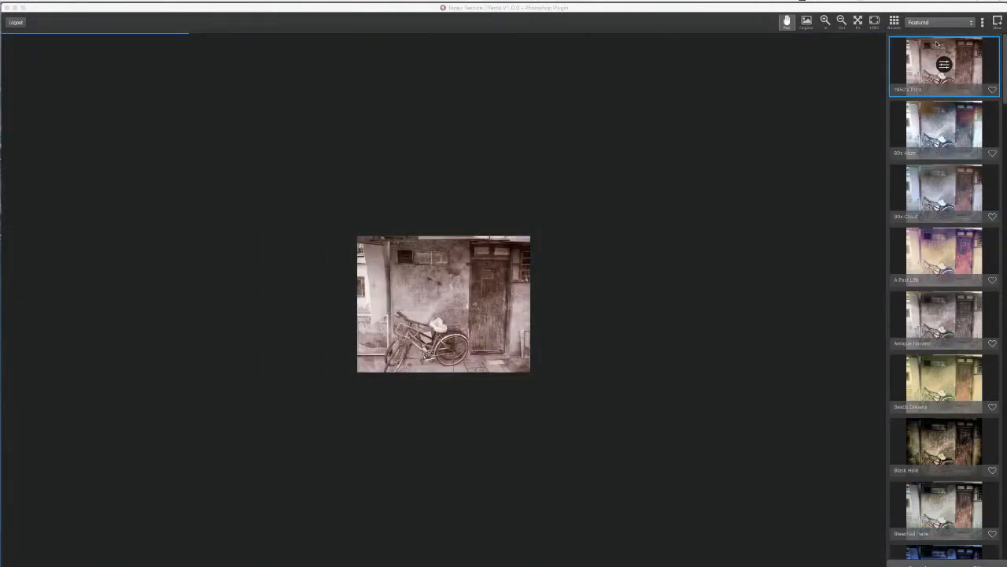
Step: List the Downloaded effects, apply Old Beginnings to the bike photo and open its adjustments for editing
click(954, 23)
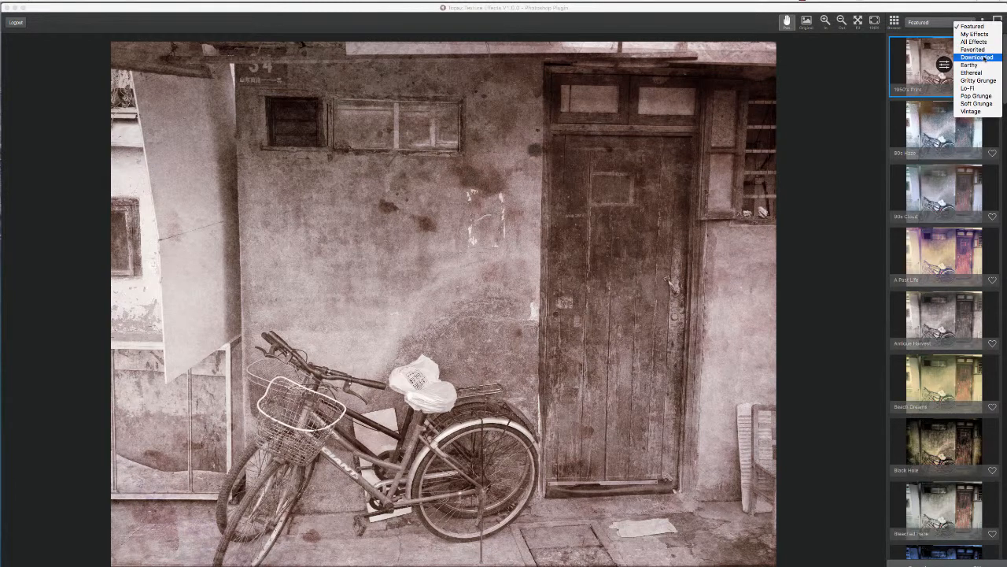
click(977, 58)
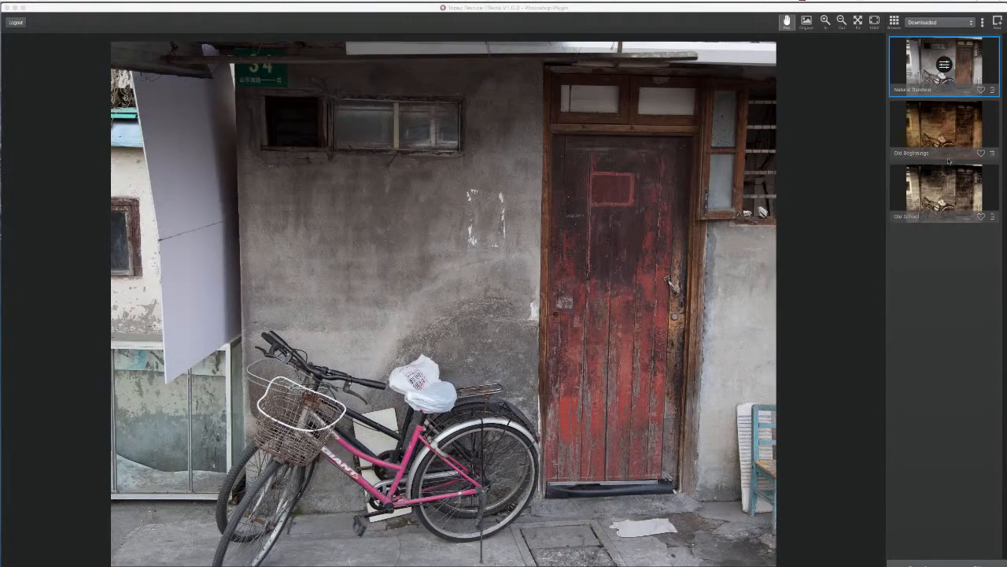
click(947, 130)
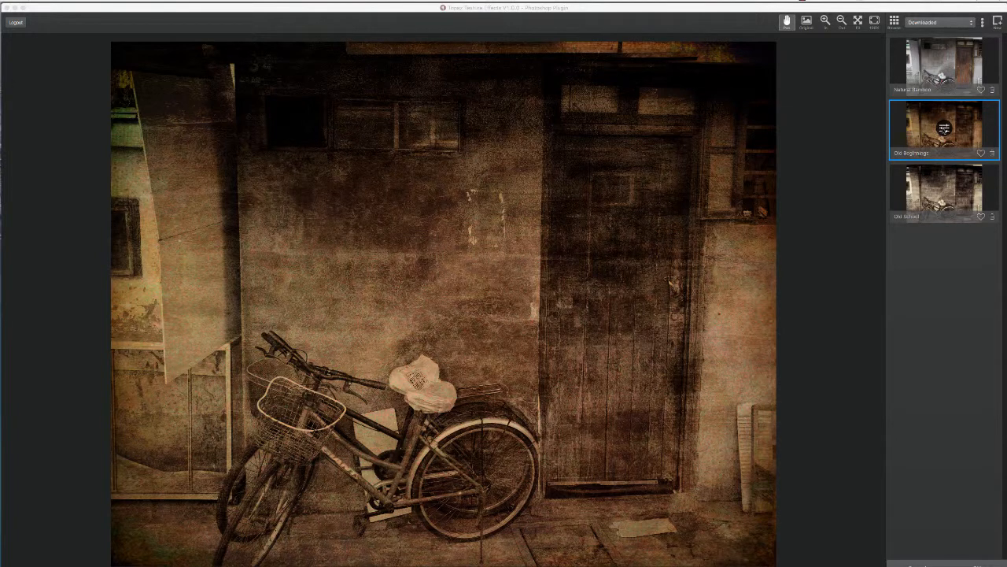
click(945, 128)
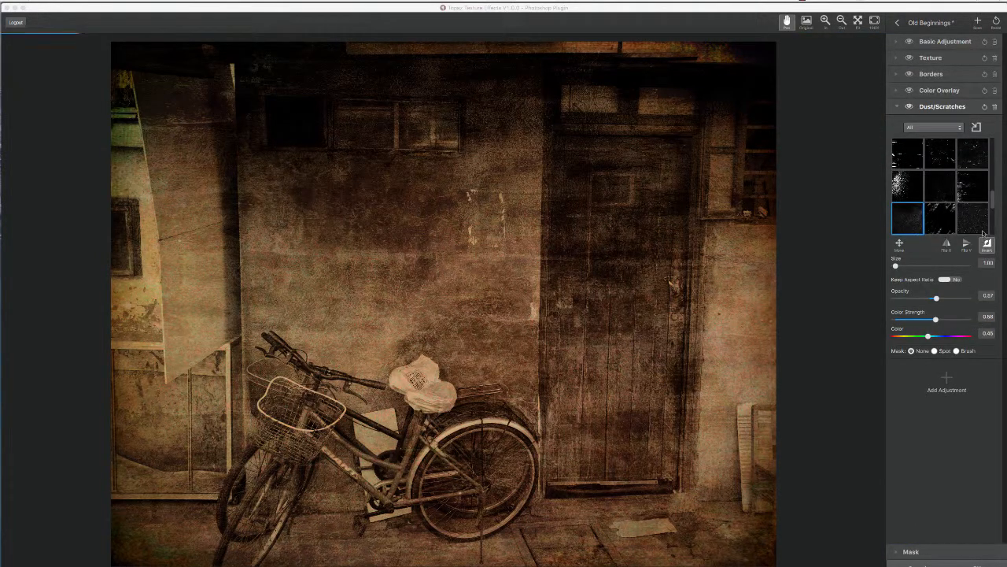
Step: Compare the photo with and without each Old Beginnings adjustment, from Basic Adjustment, Texture, Borders and Color Overlay to Dust/Scratches
click(897, 106)
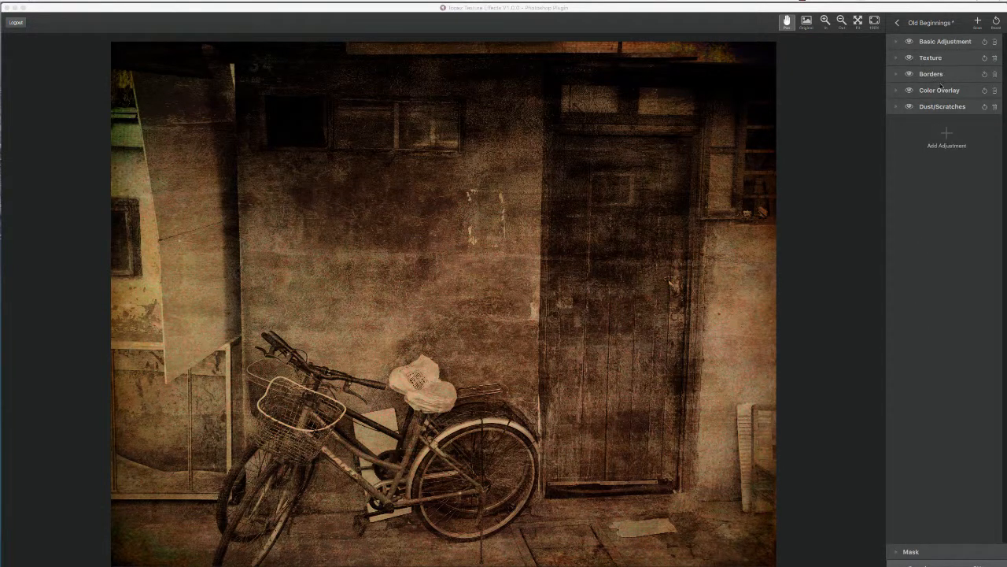
click(909, 42)
click(909, 43)
click(909, 58)
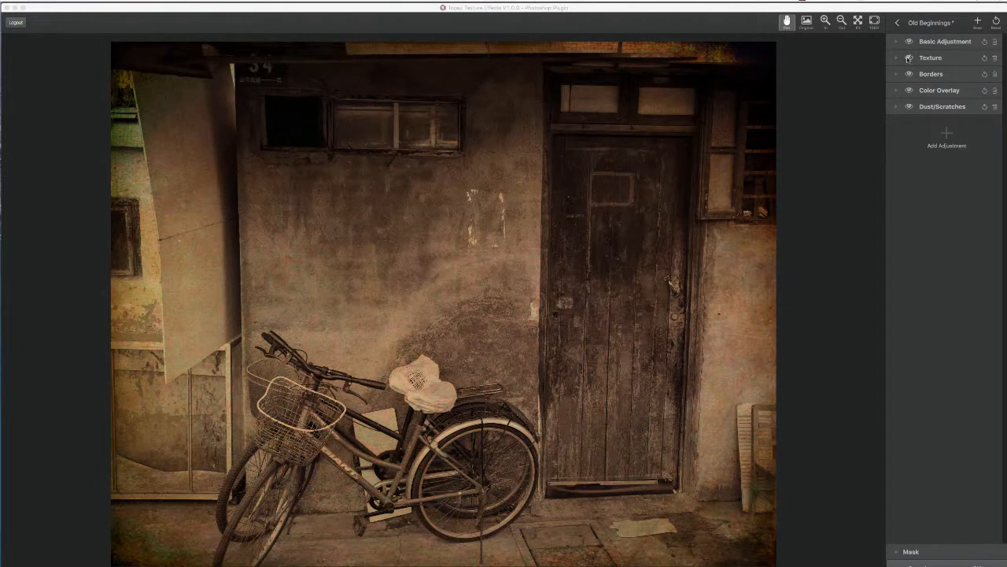
click(908, 58)
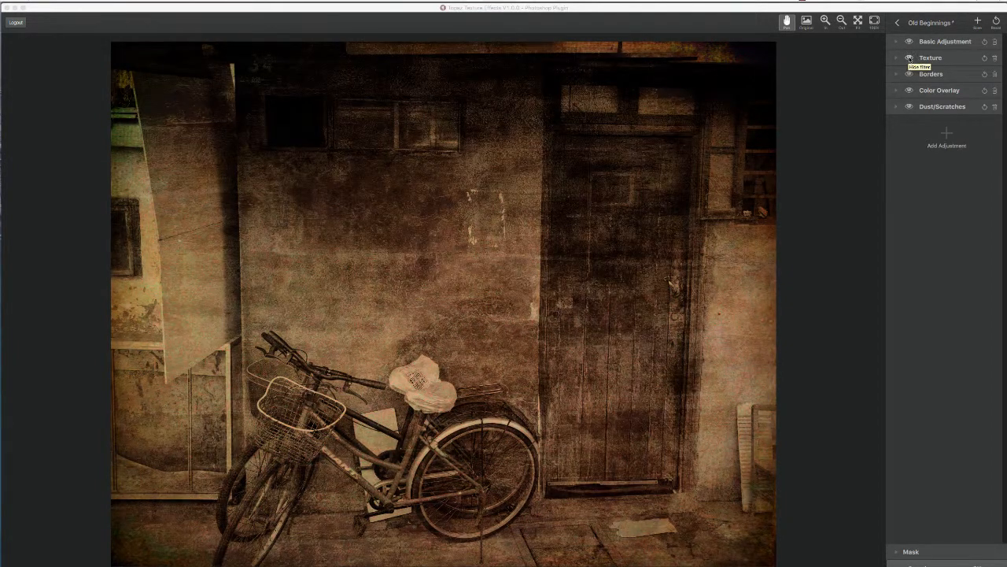
click(909, 73)
click(909, 73)
click(909, 90)
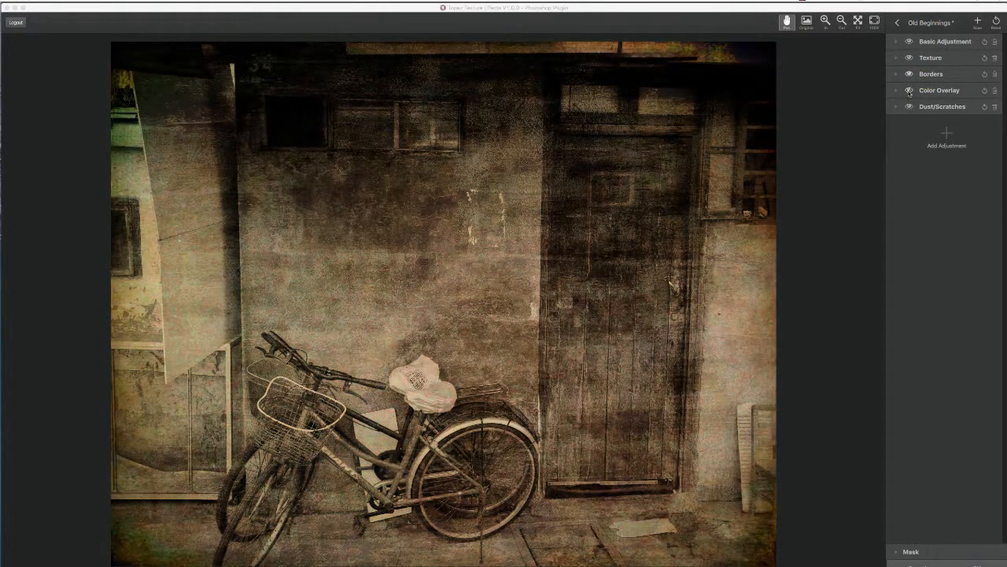
click(909, 90)
click(910, 107)
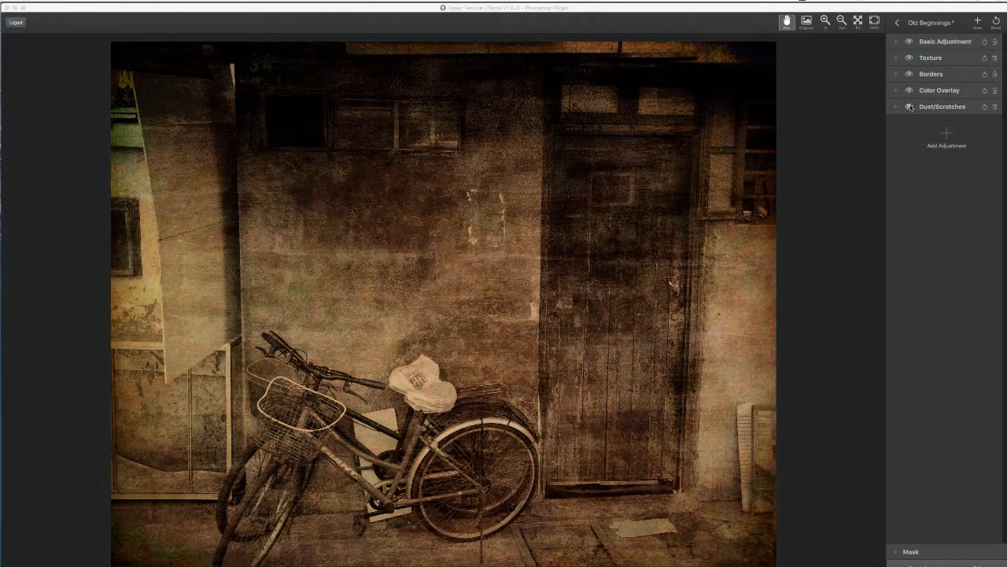
click(910, 107)
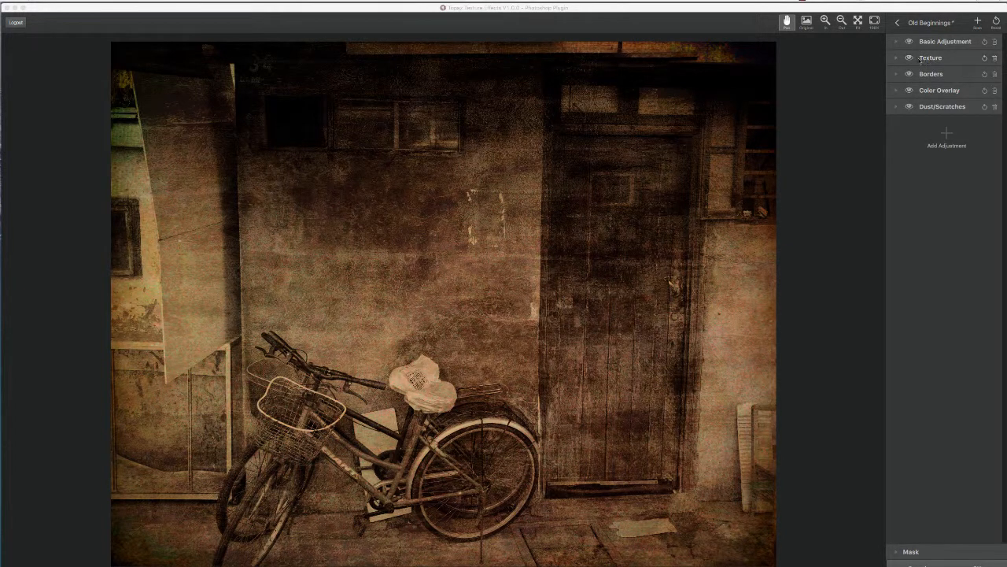
Step: In the Texture adjustment, switch to the plain grey-brown texture and set opacity to 0.55 and detail to 0.15
click(897, 61)
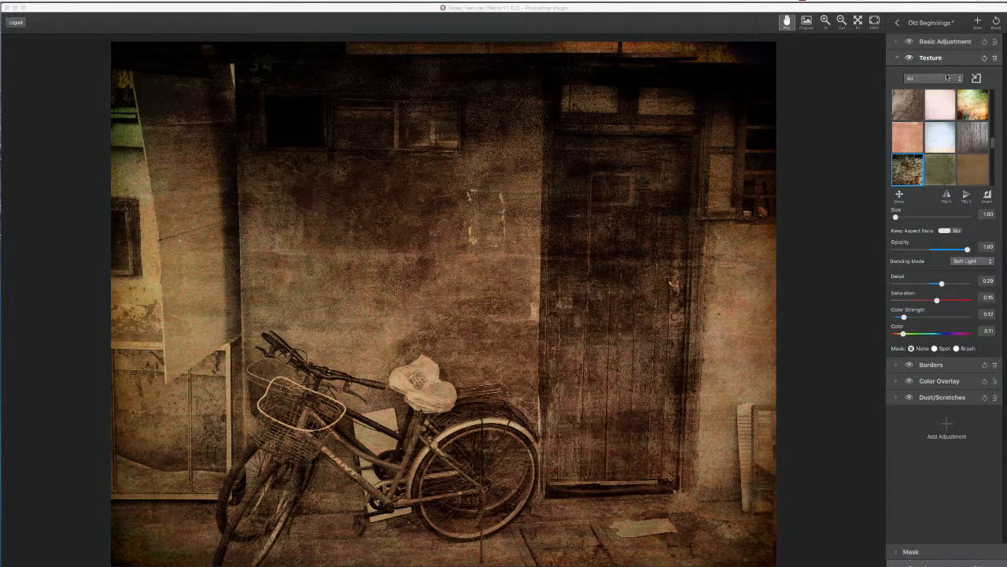
click(972, 104)
click(963, 175)
drag(968, 250, 940, 250)
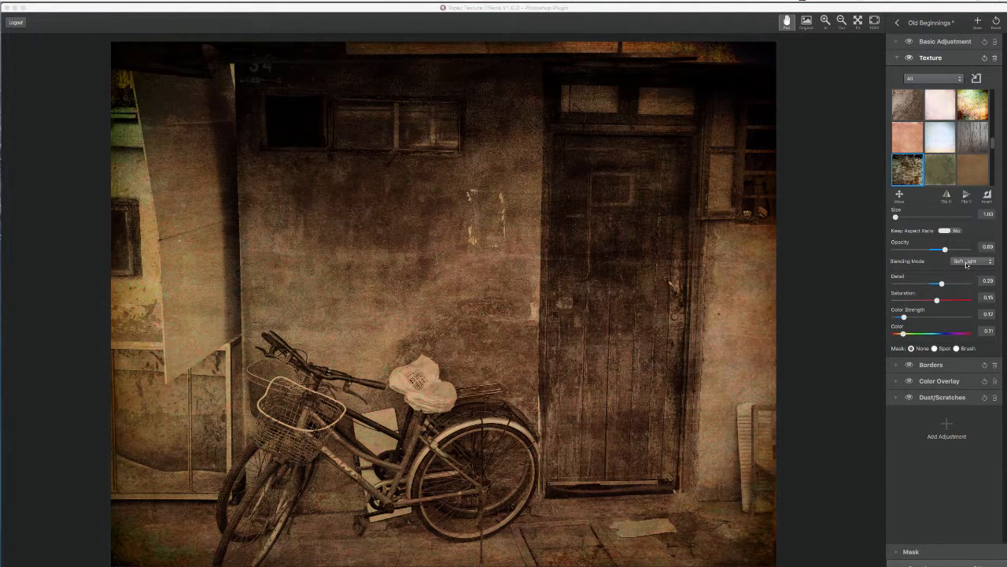
drag(940, 284, 934, 252)
click(902, 108)
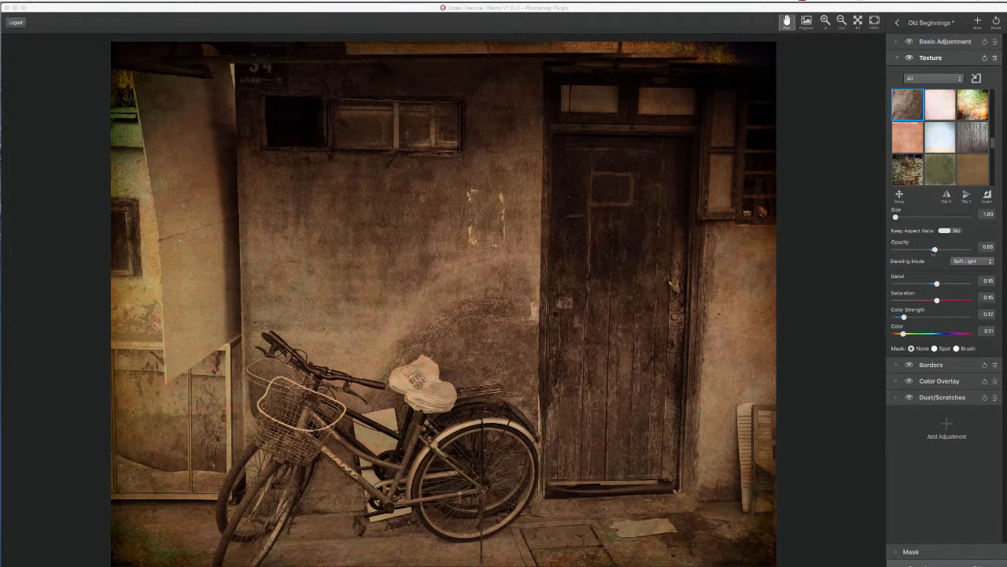
drag(934, 252, 934, 251)
click(896, 58)
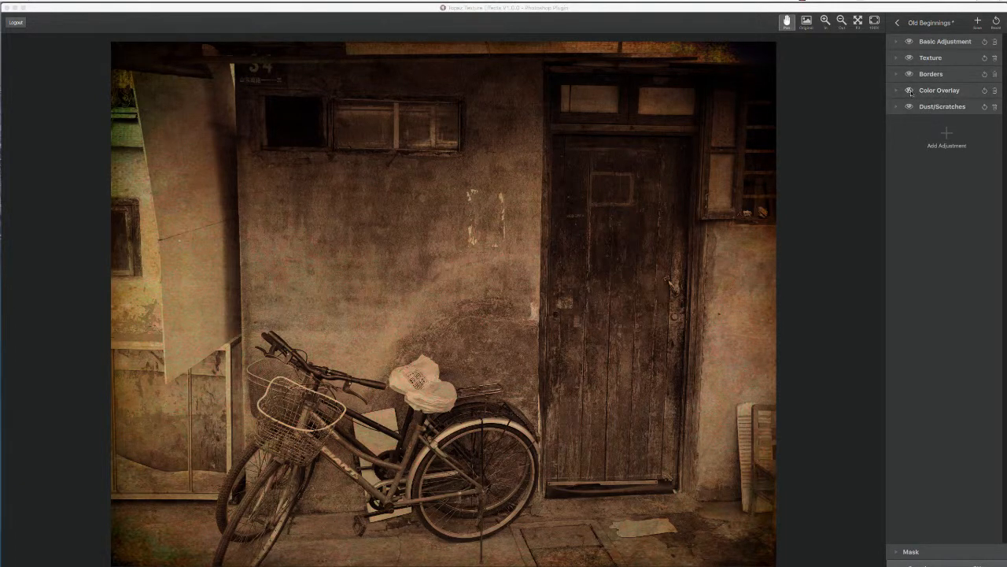
Step: Hide the Dust/Scratches adjustment after checking the image without Color Overlay, and apply the effect to the layer
click(909, 91)
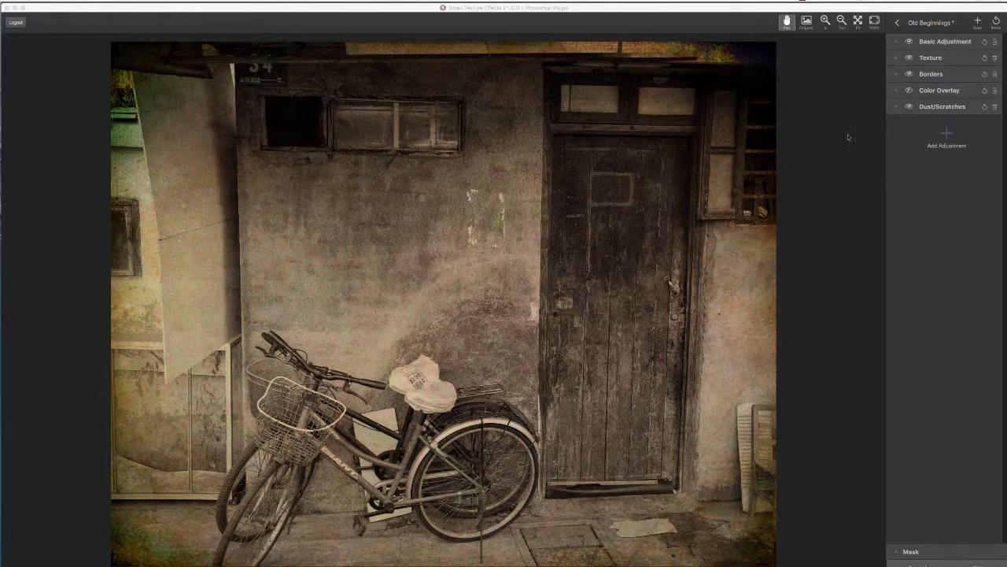
click(909, 91)
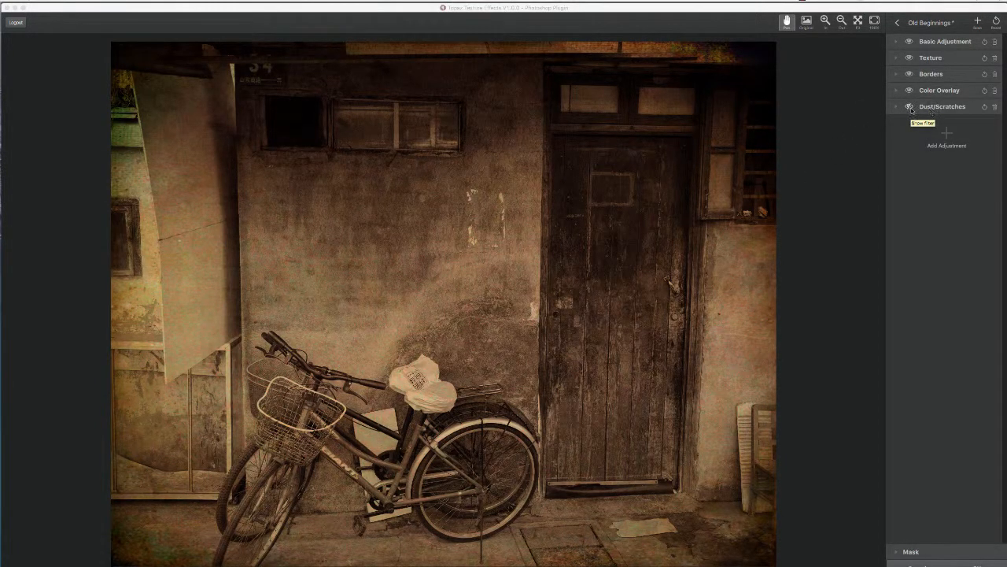
click(911, 107)
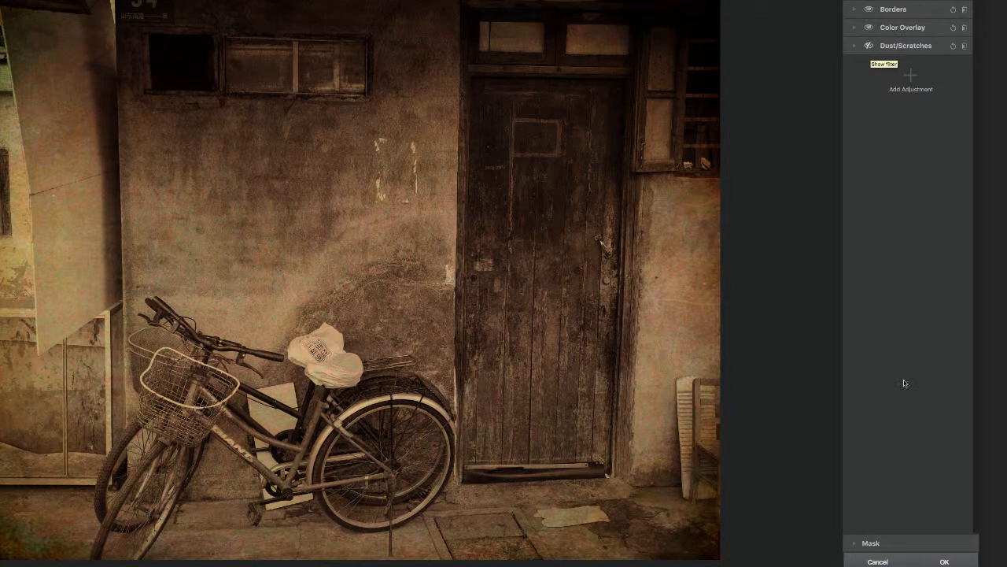
click(945, 561)
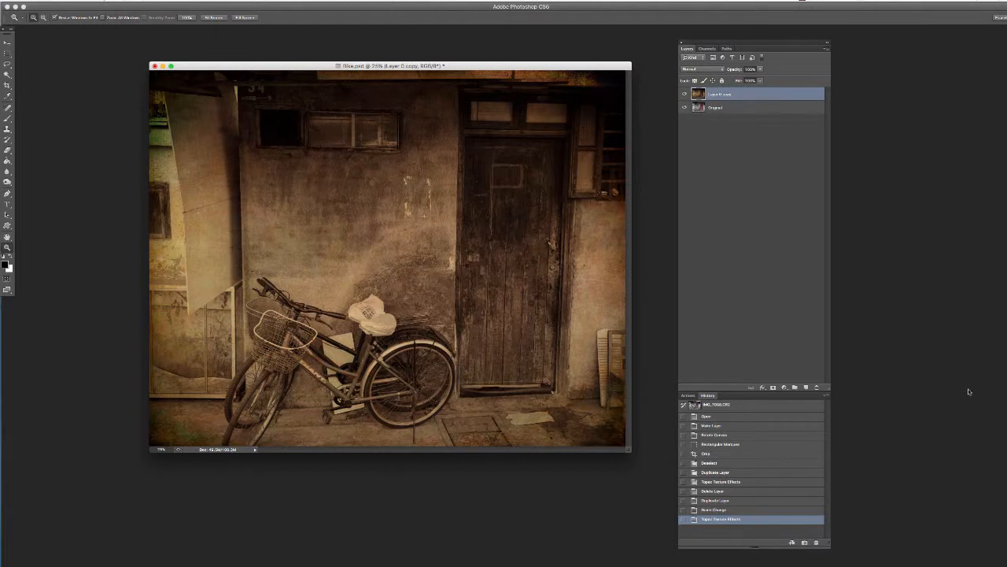
Step: Rename the textured layer as Old Beginnings
double_click(717, 94)
text(Old Beginnings)
key(Return)
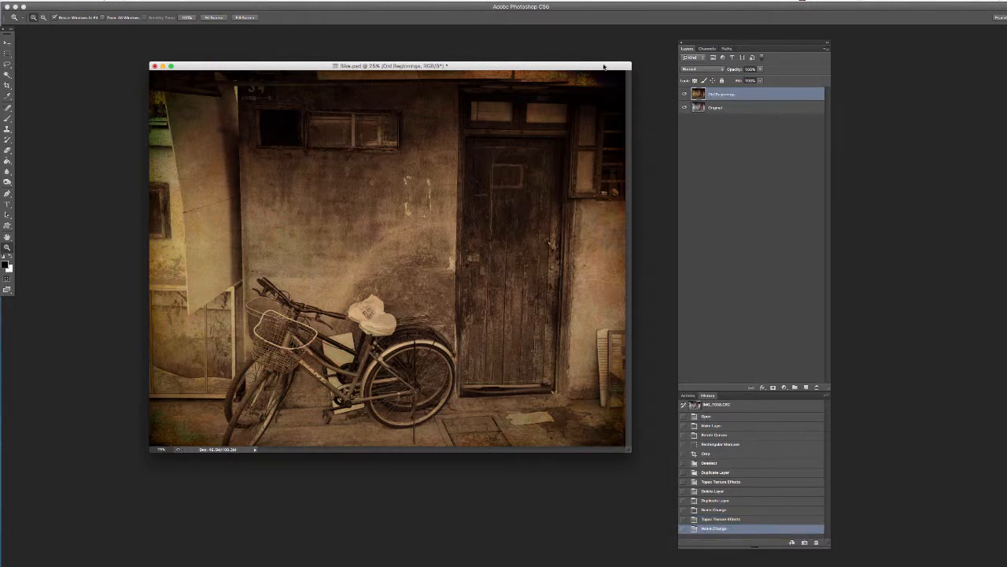
Step: Lower the Old Beginnings layer's opacity to just over half and compare the blend with the original photo
drag(604, 66, 608, 61)
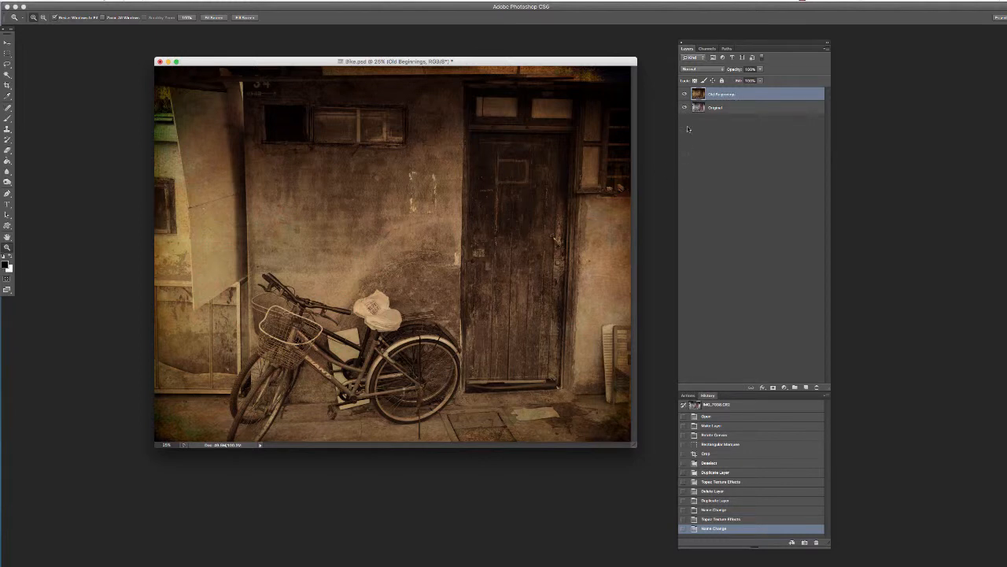
click(760, 69)
drag(759, 79, 745, 81)
click(684, 94)
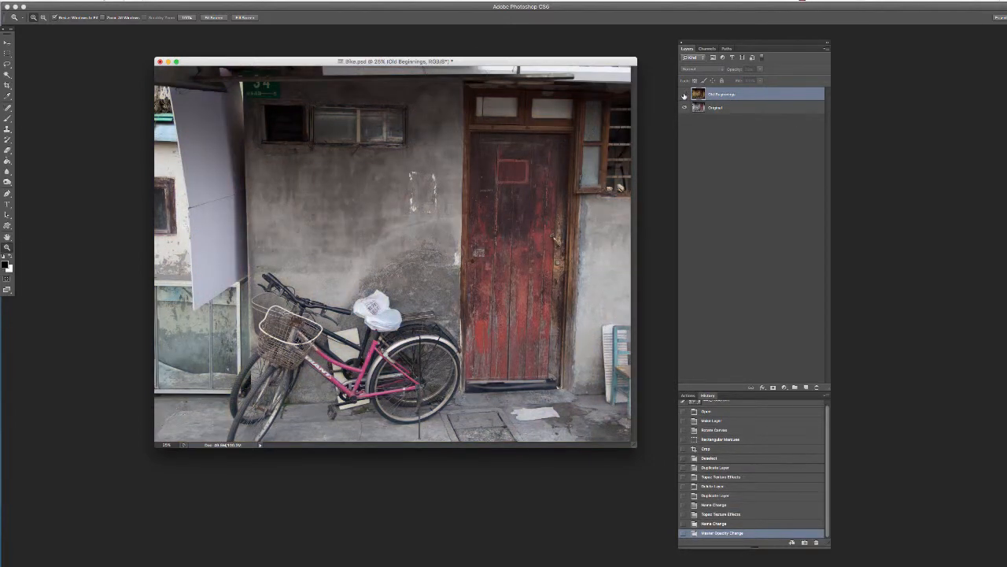
click(684, 94)
drag(612, 64, 609, 56)
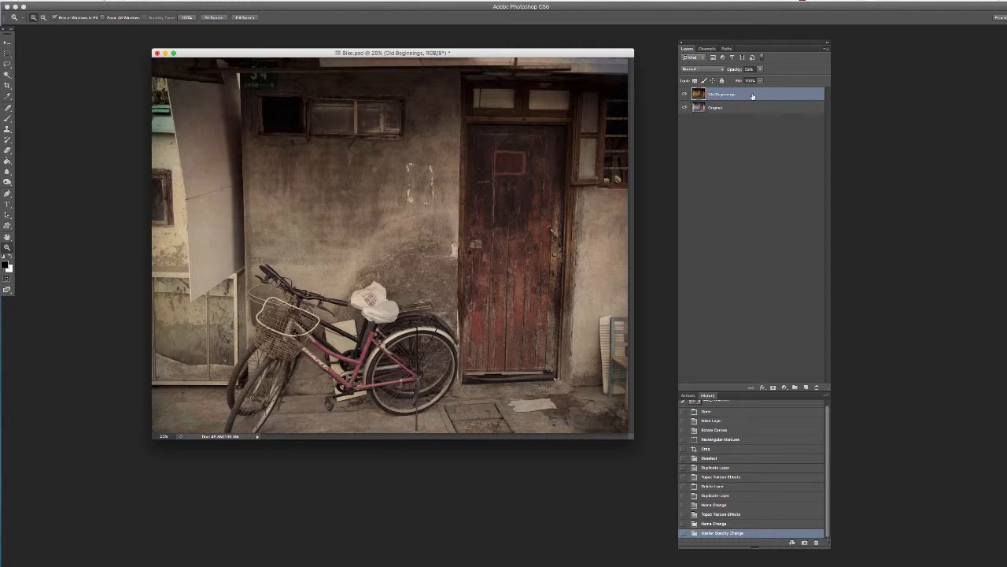
Step: Replace the Old Beginnings layer with a fresh duplicate of the Original layer and open Topaz Texture Effects on it
drag(745, 96, 817, 387)
drag(726, 102, 805, 387)
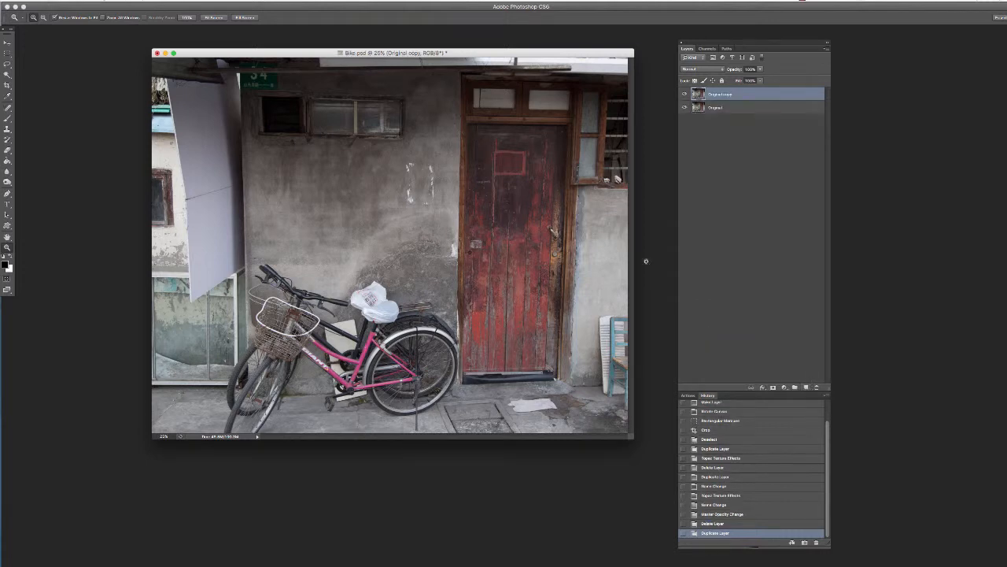
click(193, 6)
mouse_move(227, 187)
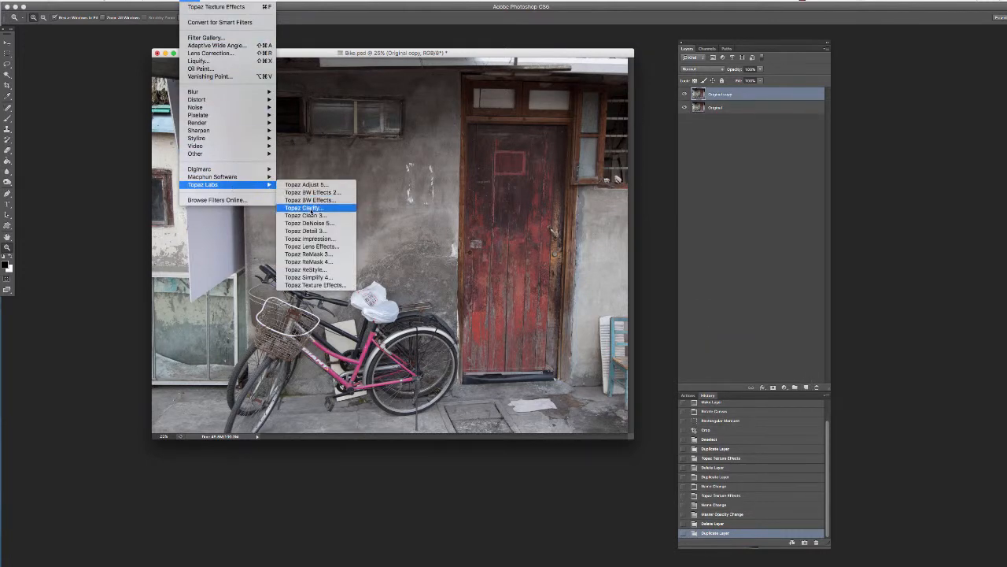
click(325, 286)
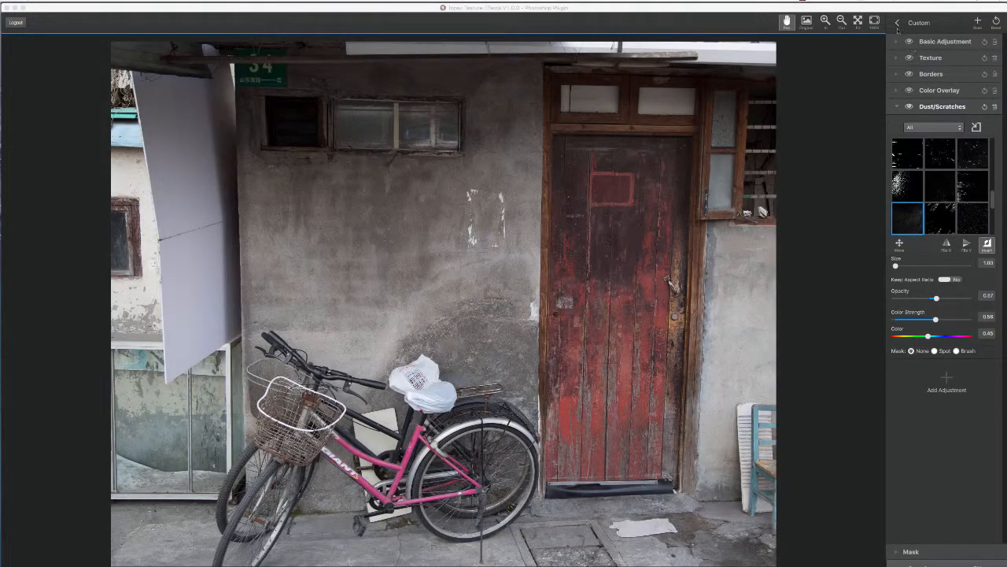
Step: Start a blank custom effect with a Basic Adjustment and set its brightness to 0.16
click(897, 23)
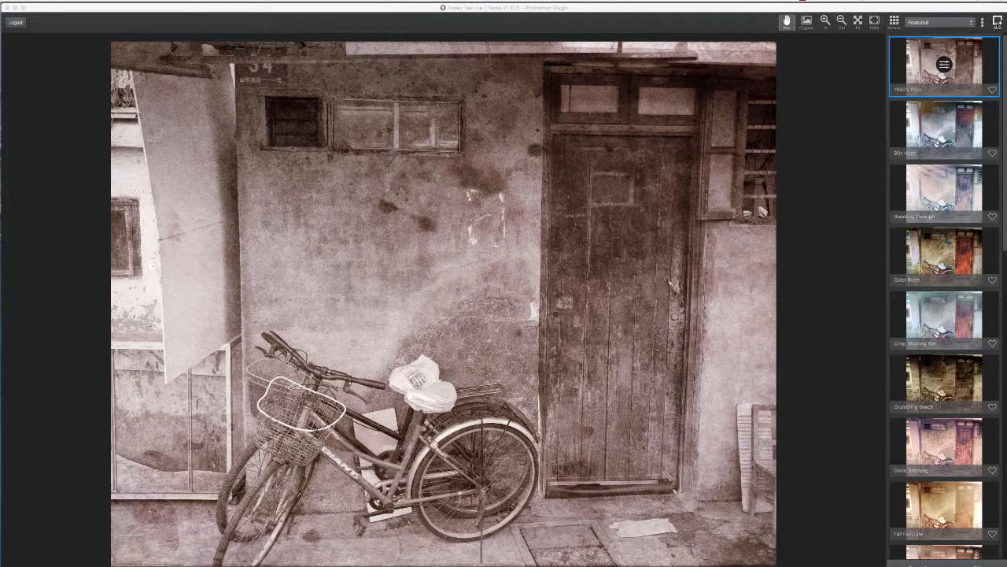
click(997, 23)
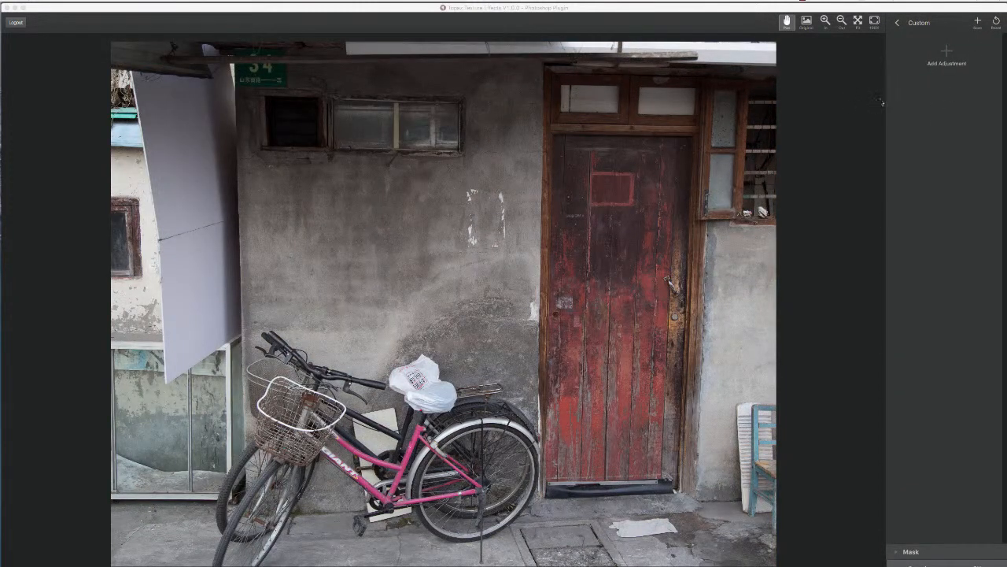
click(948, 54)
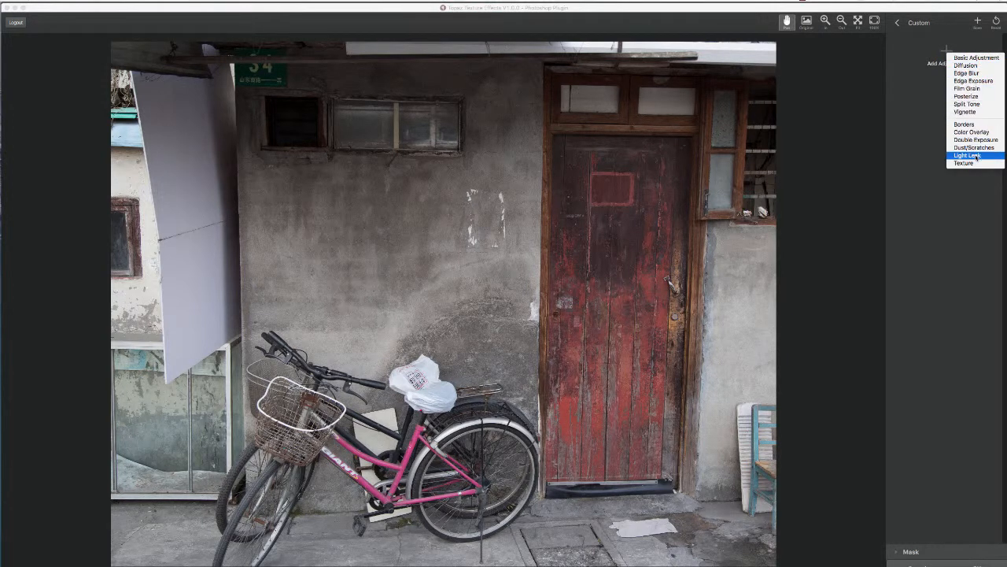
click(980, 59)
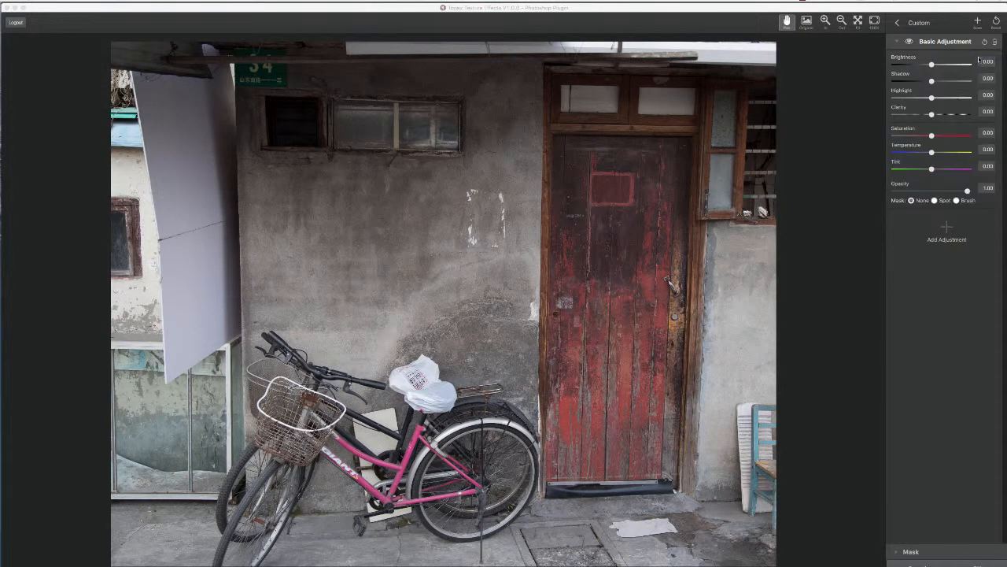
drag(932, 65, 938, 65)
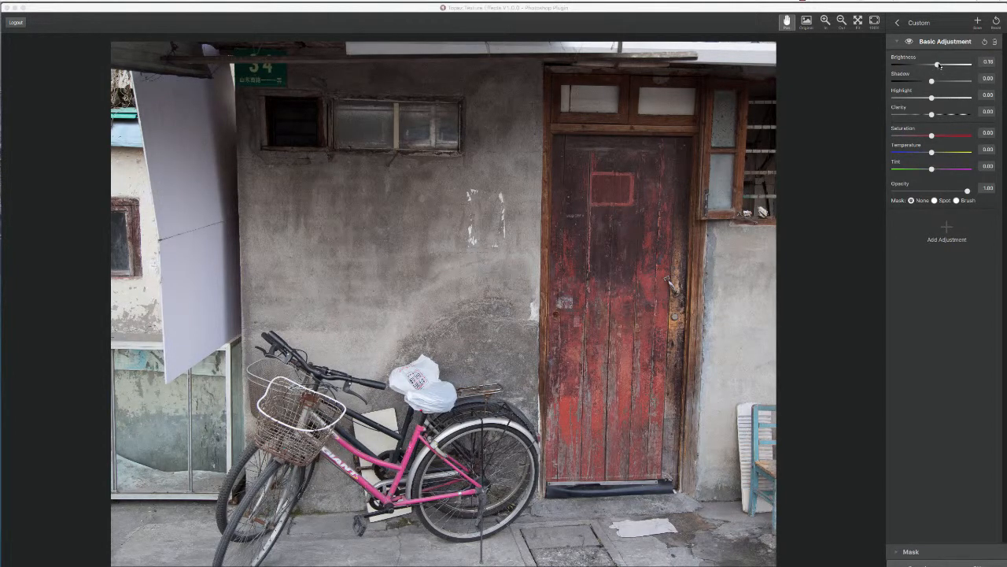
Step: Set the Basic Adjustment's clarity to 0.31 and saturation to 0.15, and collapse its settings
drag(932, 114, 946, 135)
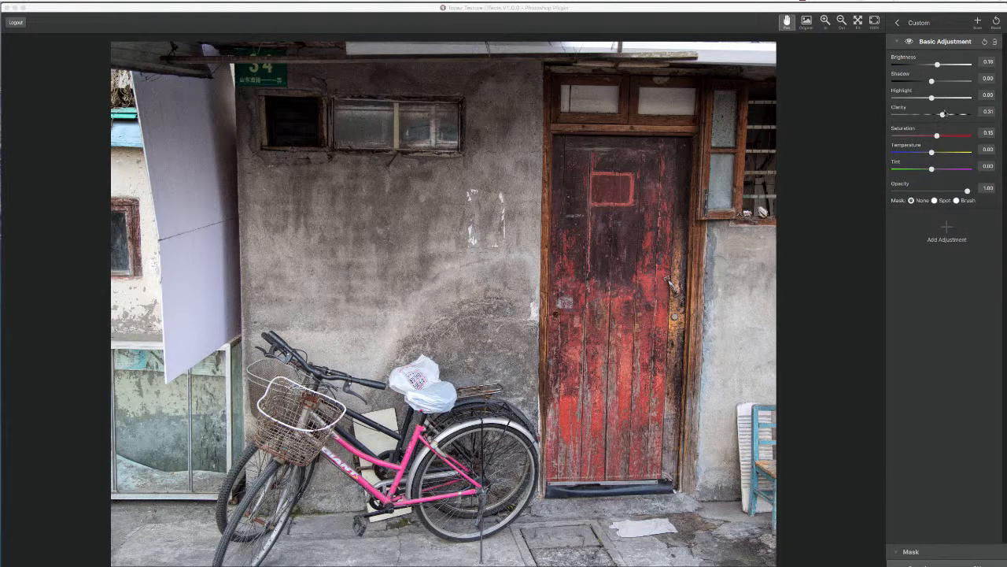
click(897, 42)
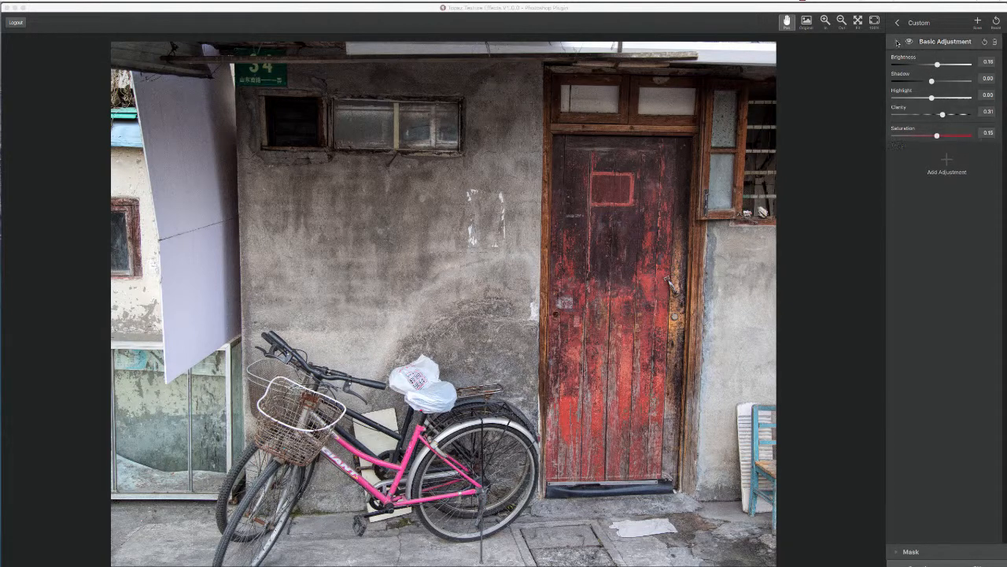
Step: Add a Film Grain adjustment, increase its size and strength, and collapse its settings
click(949, 70)
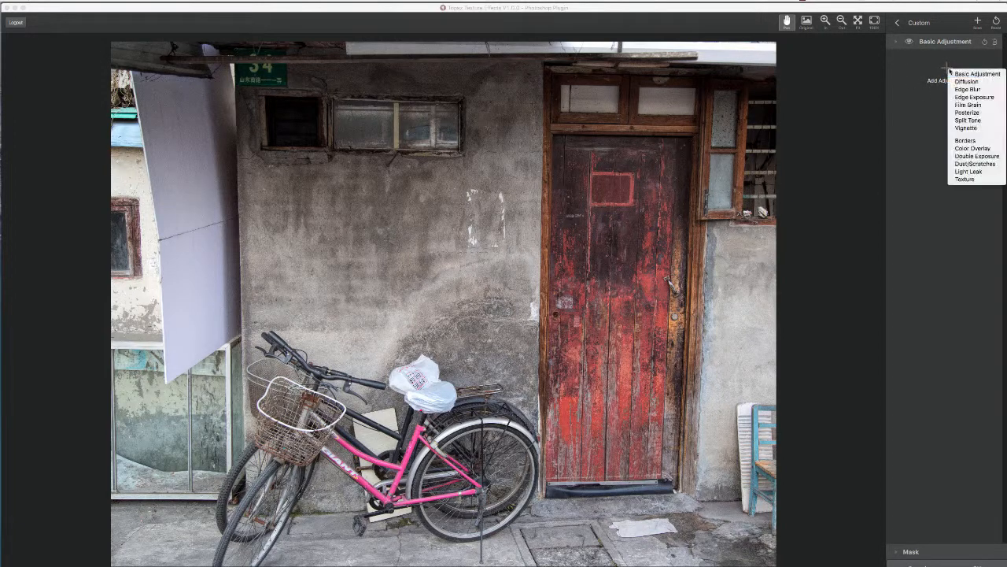
click(974, 104)
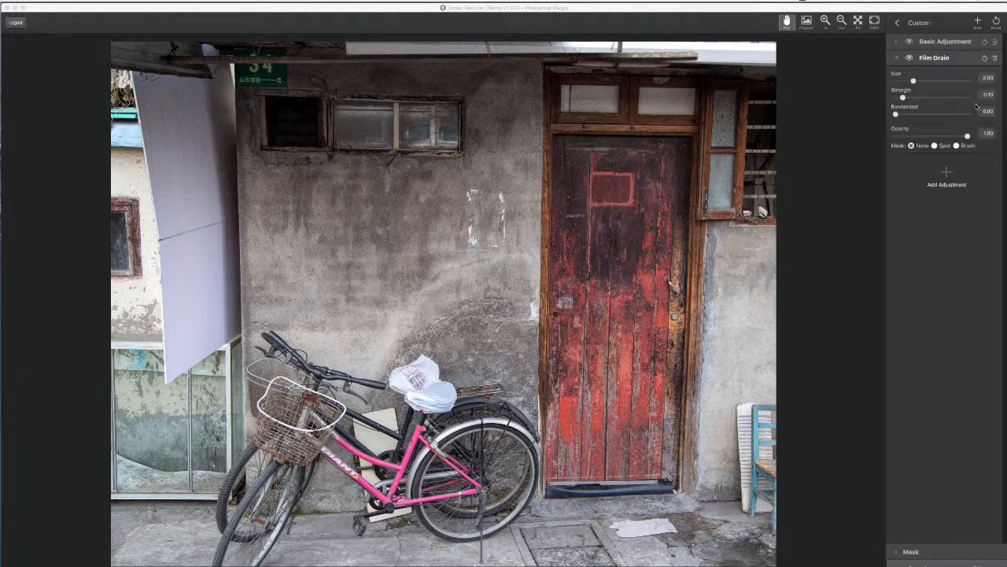
click(914, 81)
drag(903, 98, 927, 83)
click(895, 61)
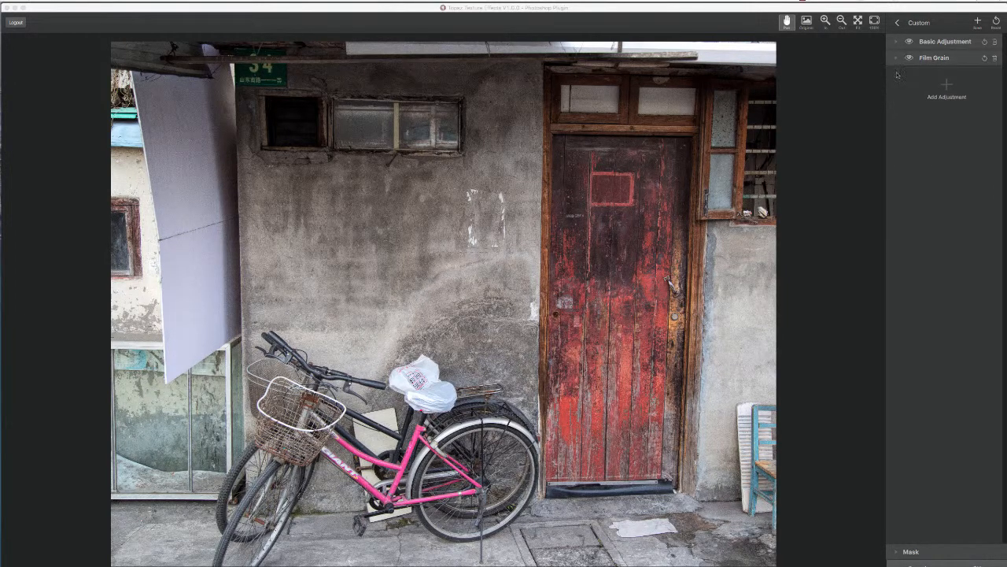
click(895, 60)
click(898, 60)
click(897, 60)
click(898, 59)
click(909, 59)
Step: Add a Texture adjustment and choose the yellowish-beige paper texture from the Paper and Textiles category
click(946, 93)
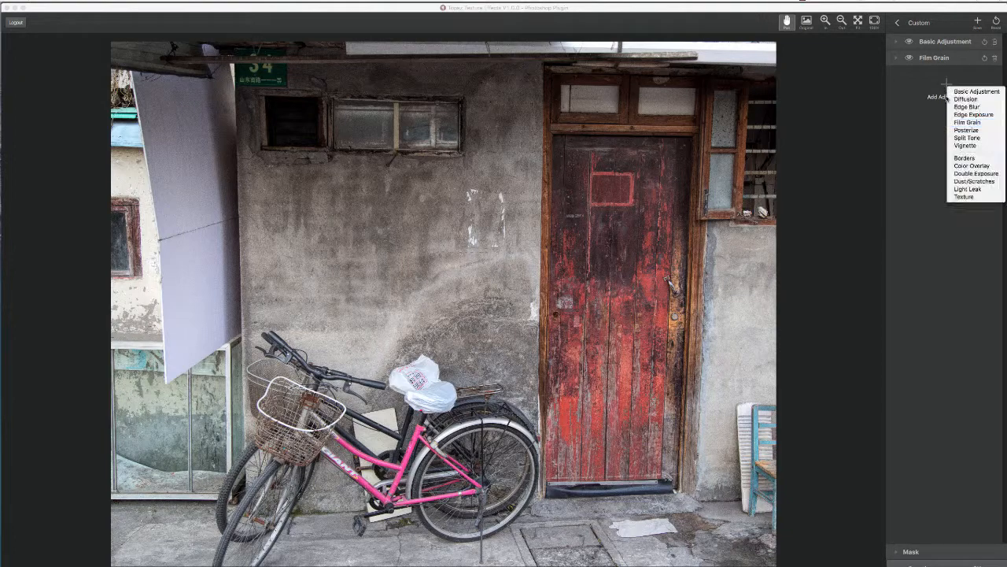
click(967, 197)
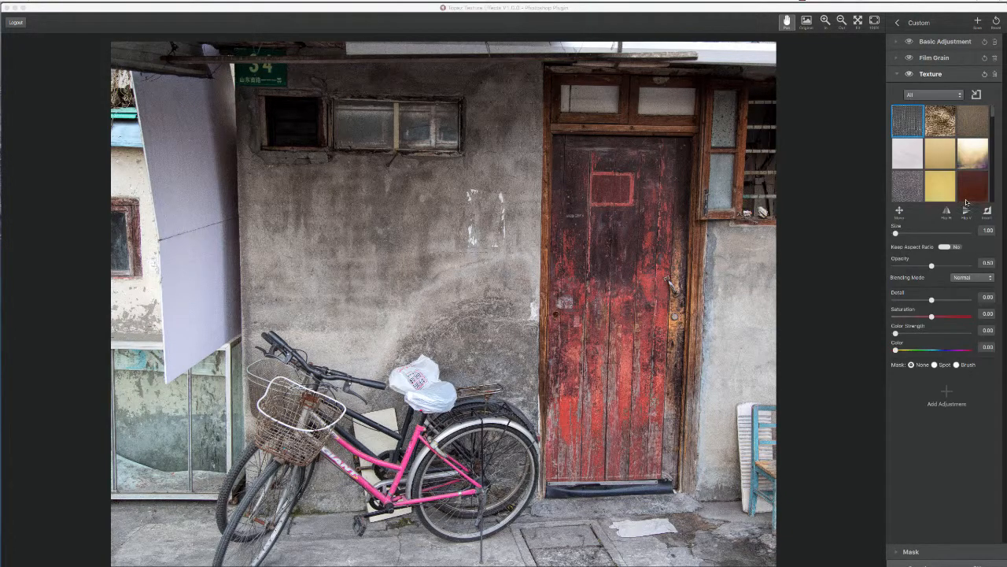
click(973, 197)
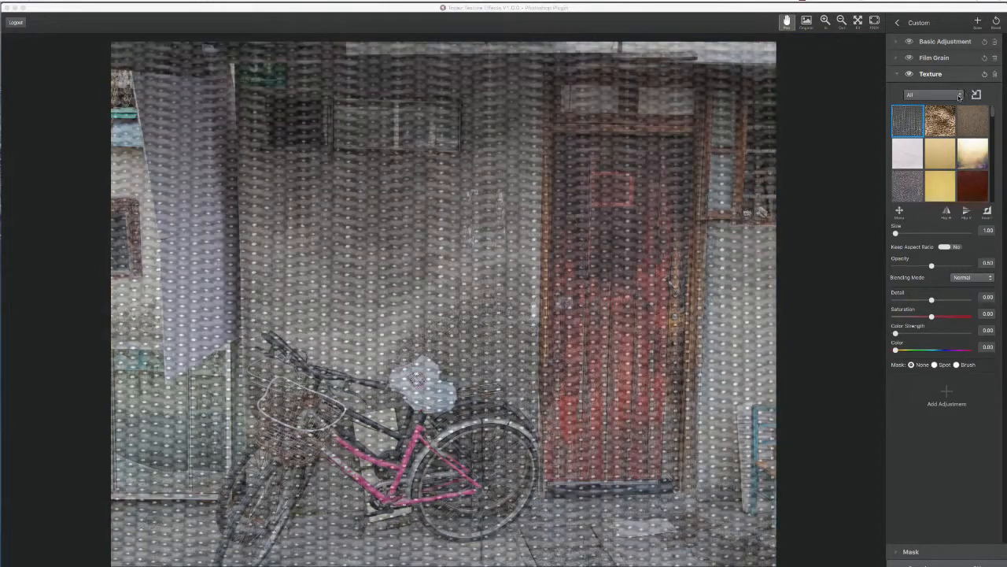
click(960, 96)
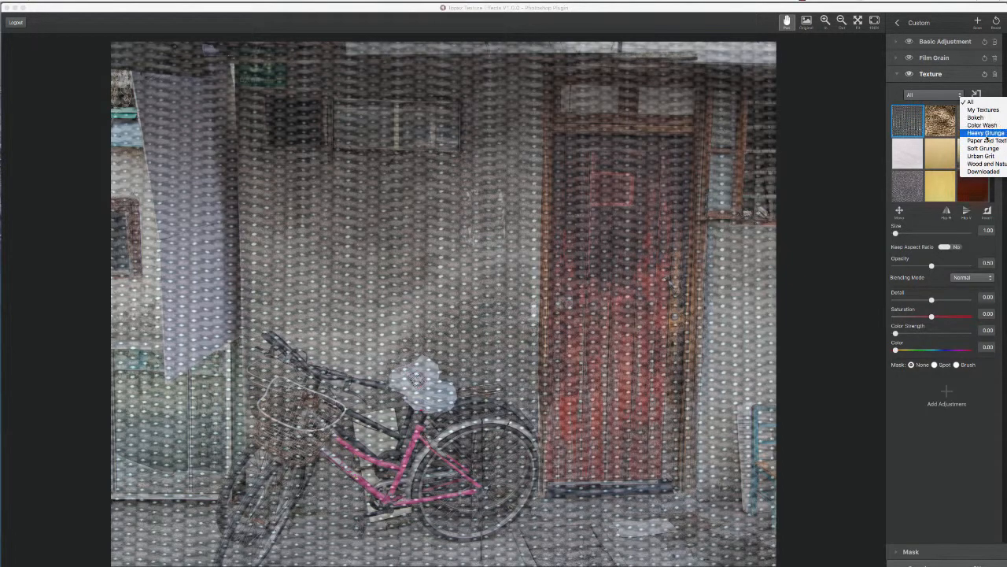
click(987, 140)
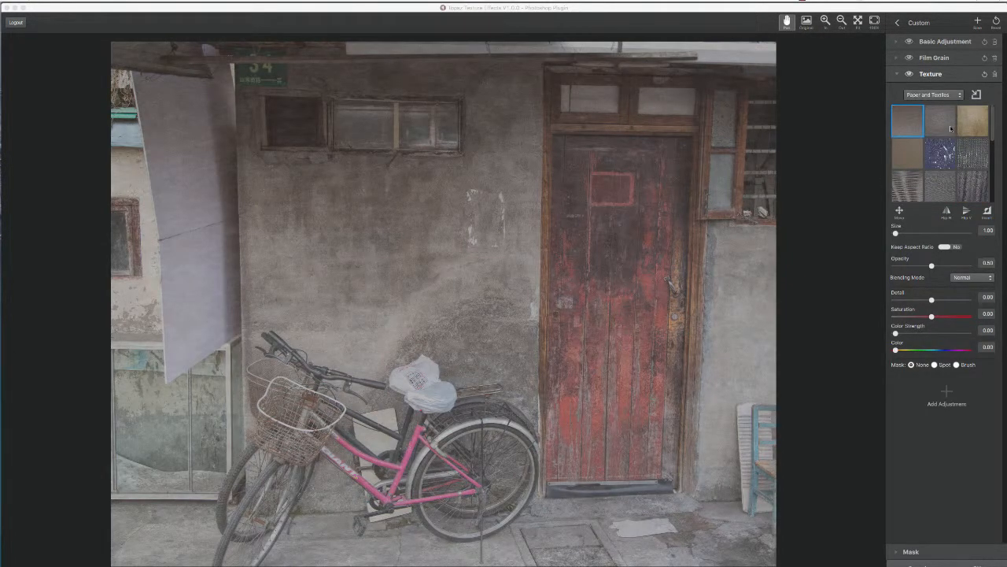
click(951, 129)
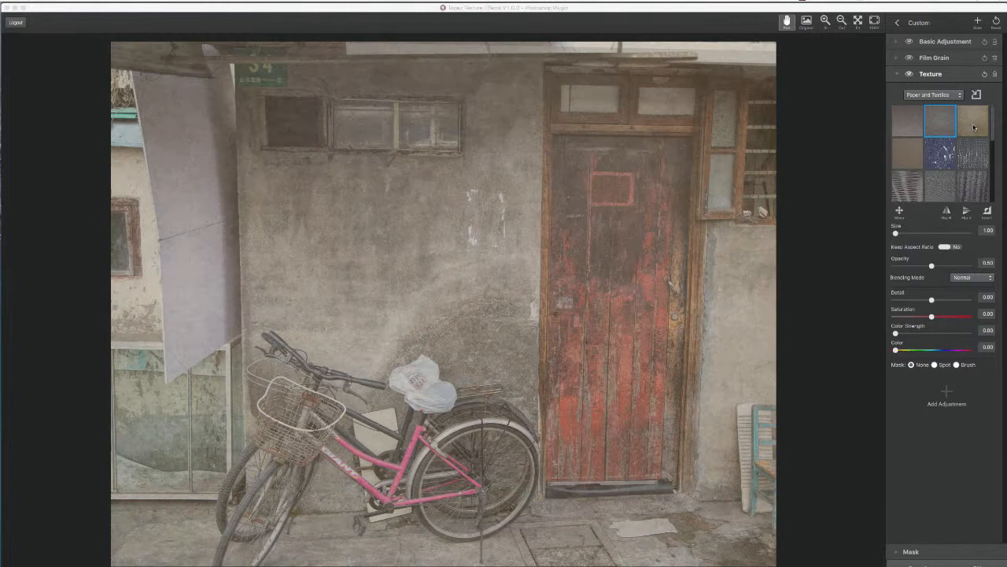
click(973, 128)
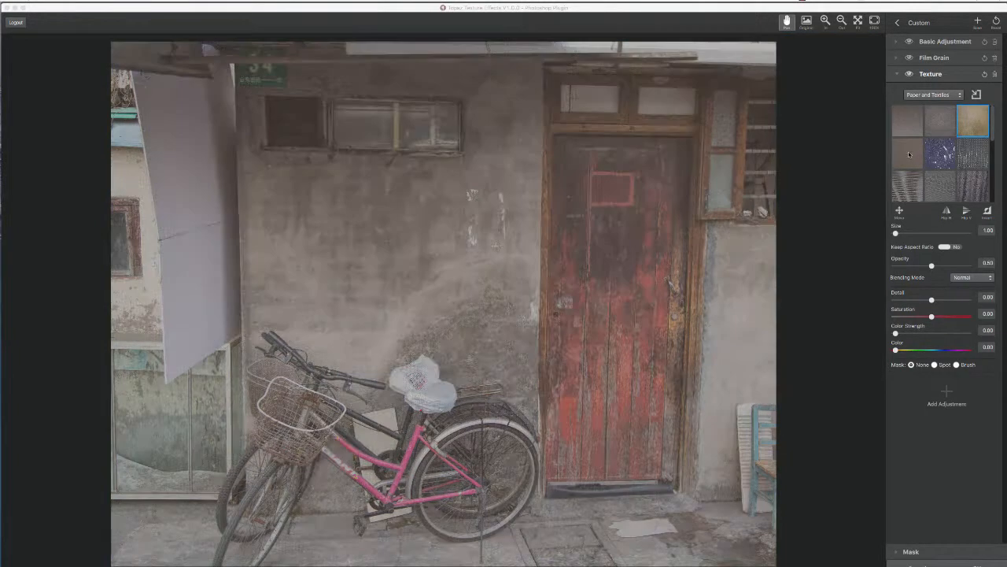
click(979, 127)
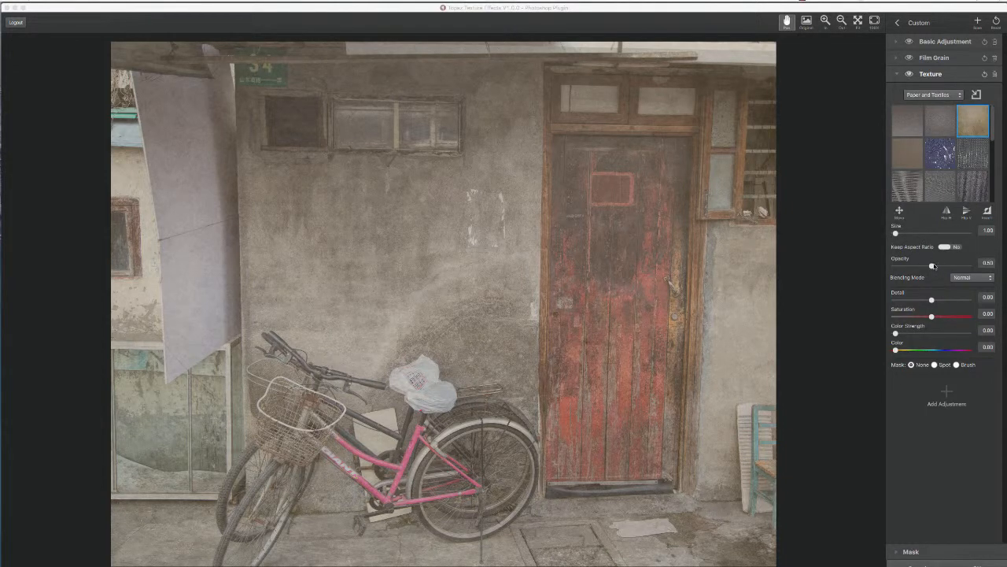
Step: Set the texture's blending mode to Soft Light and its opacity to 0.91, and compare the photo with and without it
mouse_move(934, 266)
mouse_down()
mouse_move(946, 268)
mouse_move(931, 268)
mouse_up()
click(970, 280)
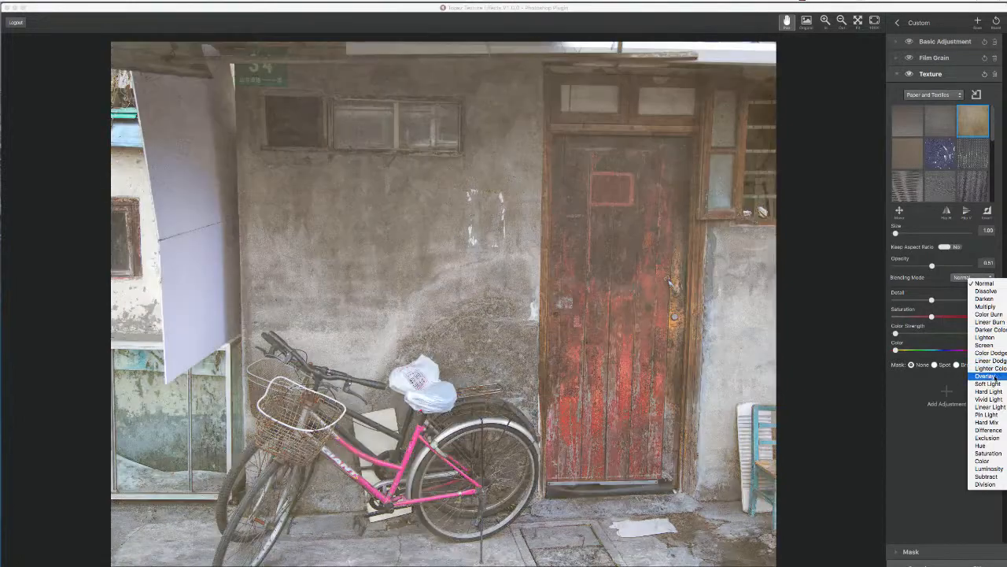
click(995, 384)
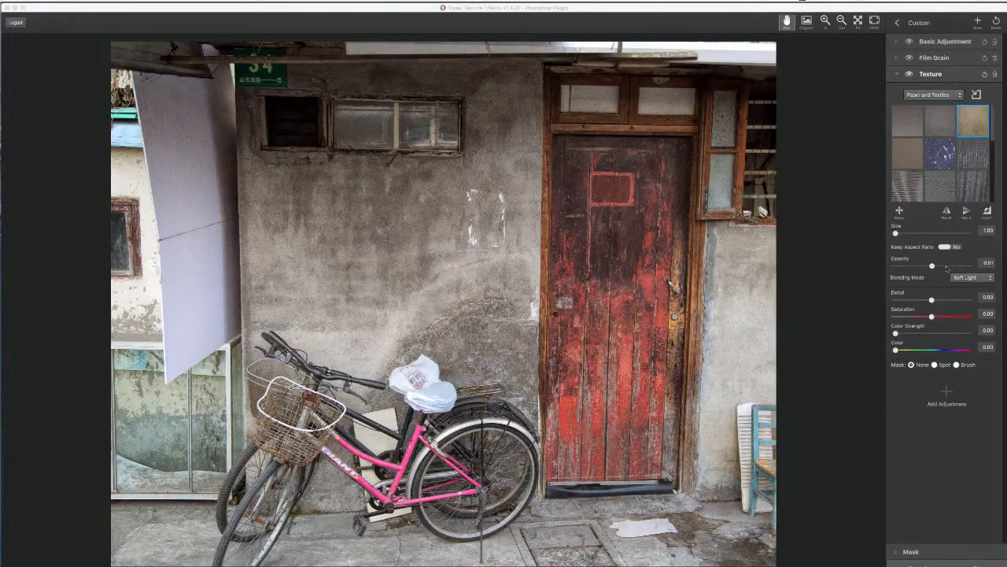
drag(932, 266, 962, 271)
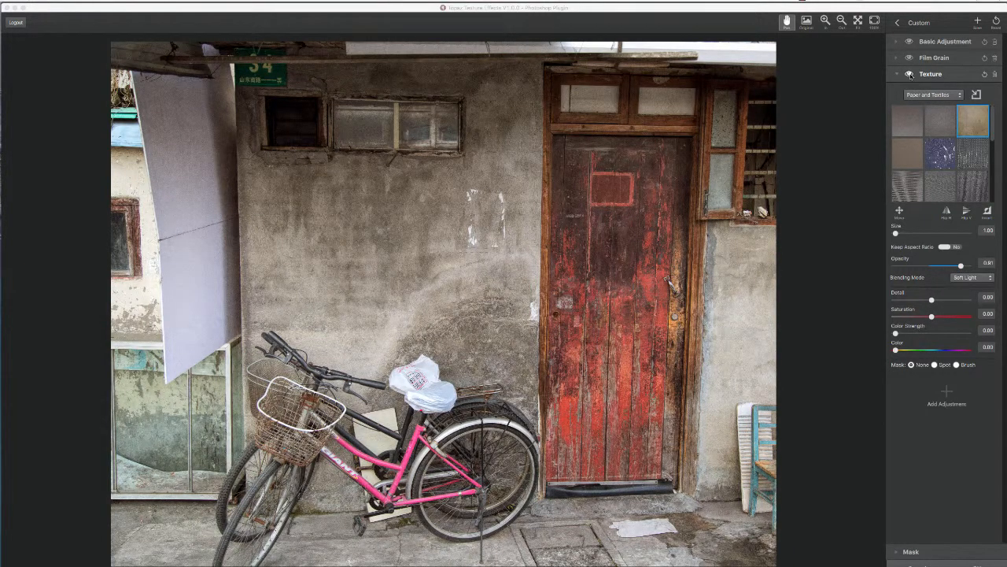
click(910, 74)
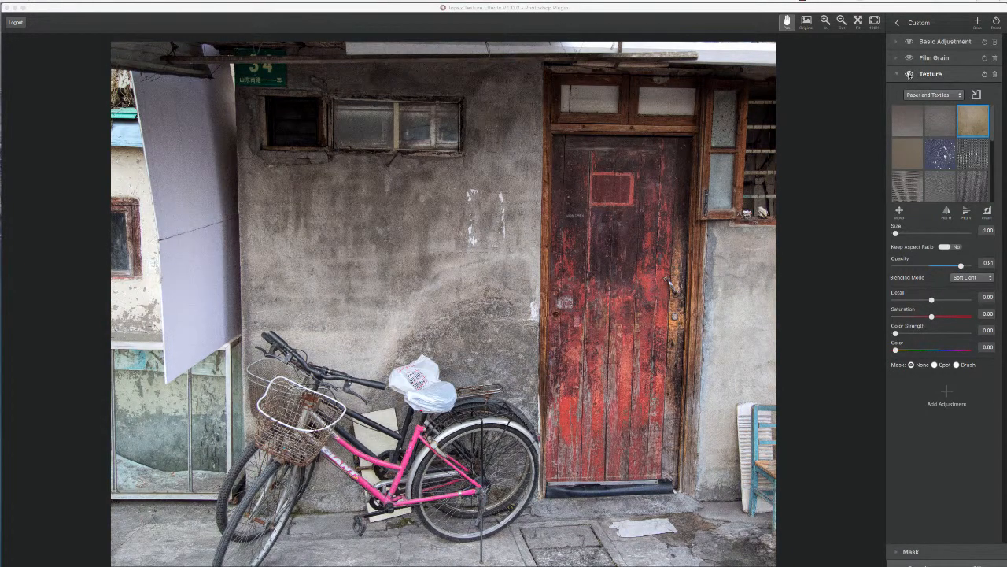
click(910, 75)
click(909, 75)
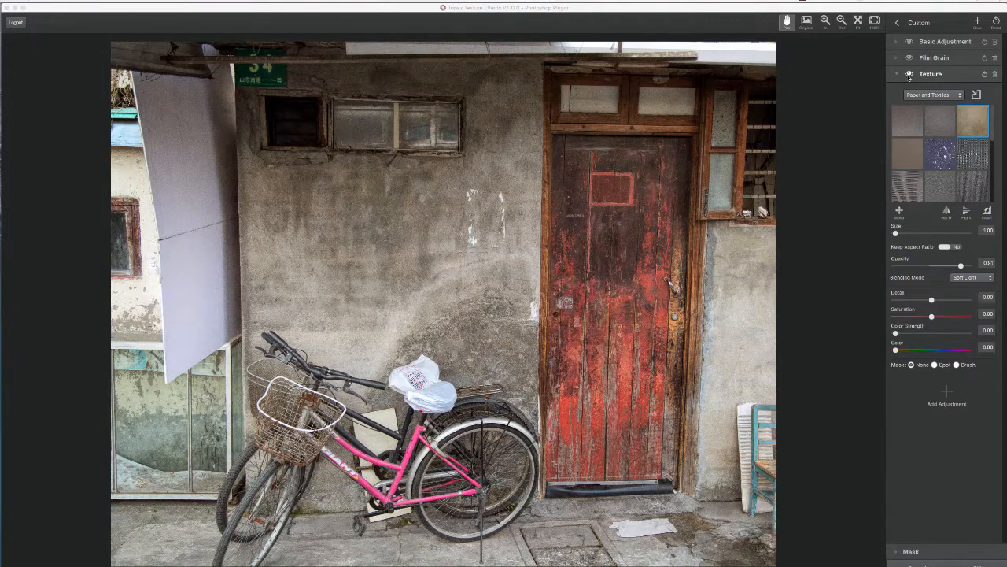
click(909, 74)
Step: Set the texture's detail to 0.21 and its saturation to 0.01
drag(932, 300, 939, 300)
click(935, 316)
Step: Try the Hard Light blending mode on the texture and return it to Soft Light
click(971, 280)
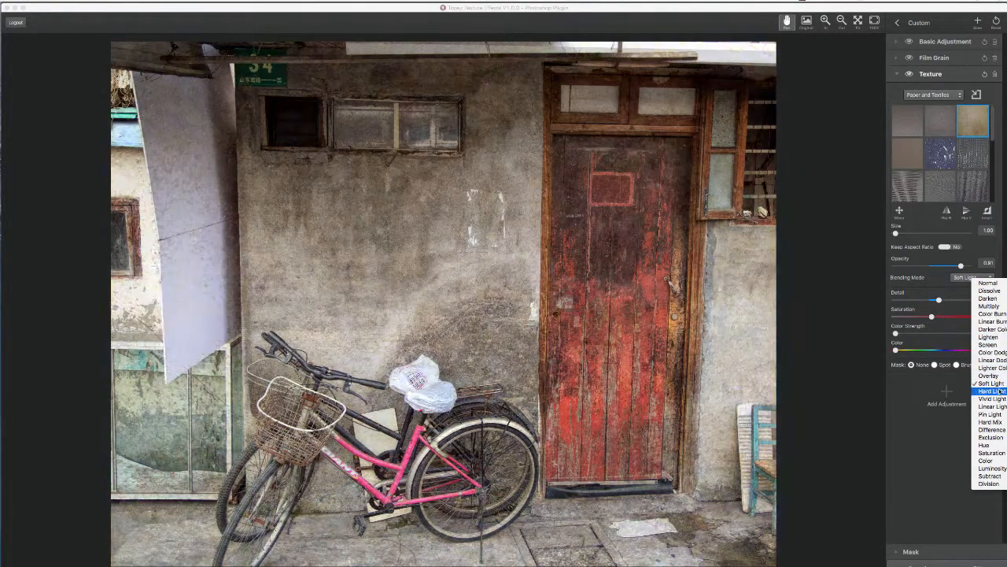
click(1000, 393)
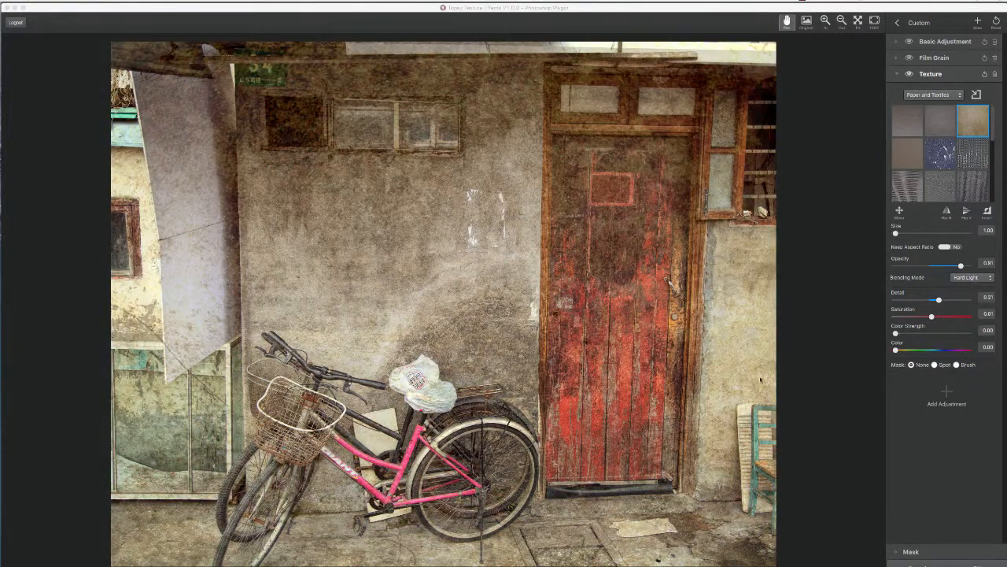
click(990, 278)
click(998, 392)
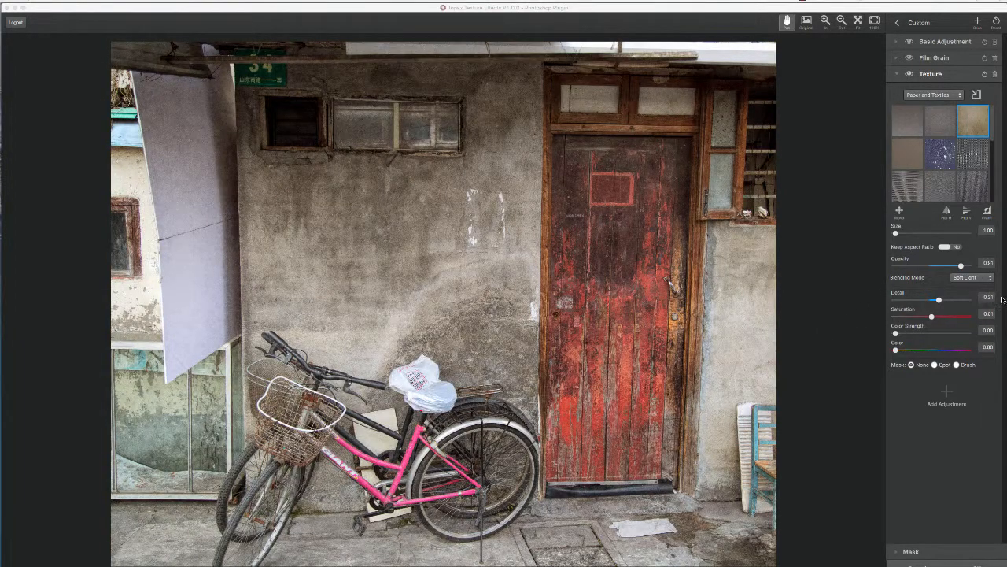
Step: Lower the texture's opacity to 0.81, look through the texture category manager, and collapse the Texture settings
drag(961, 265, 953, 267)
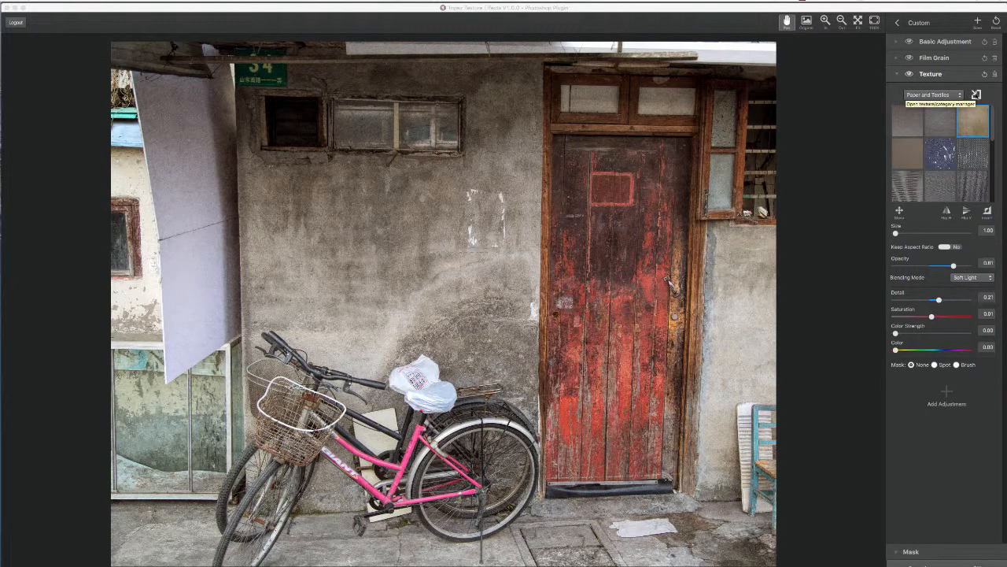
click(976, 95)
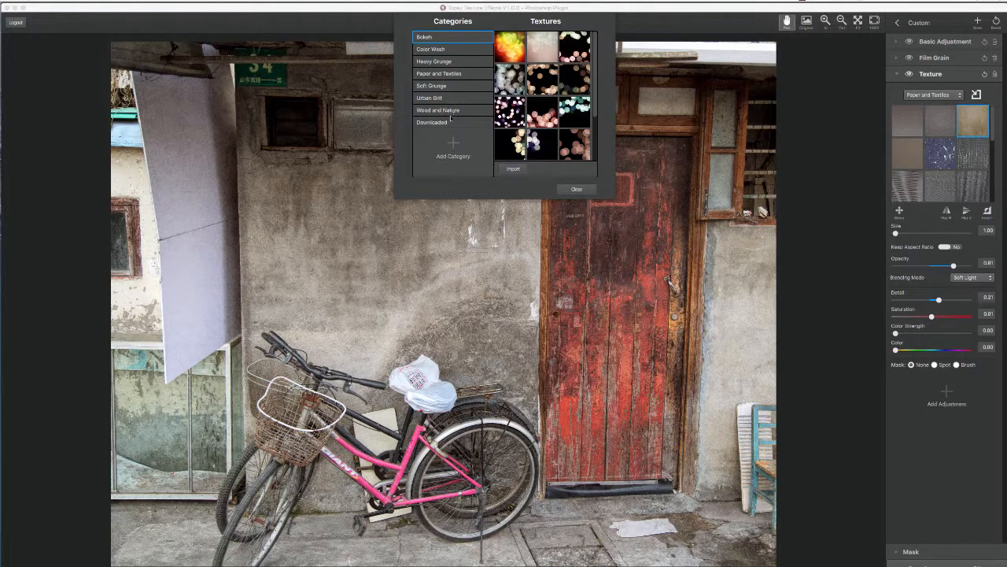
click(575, 191)
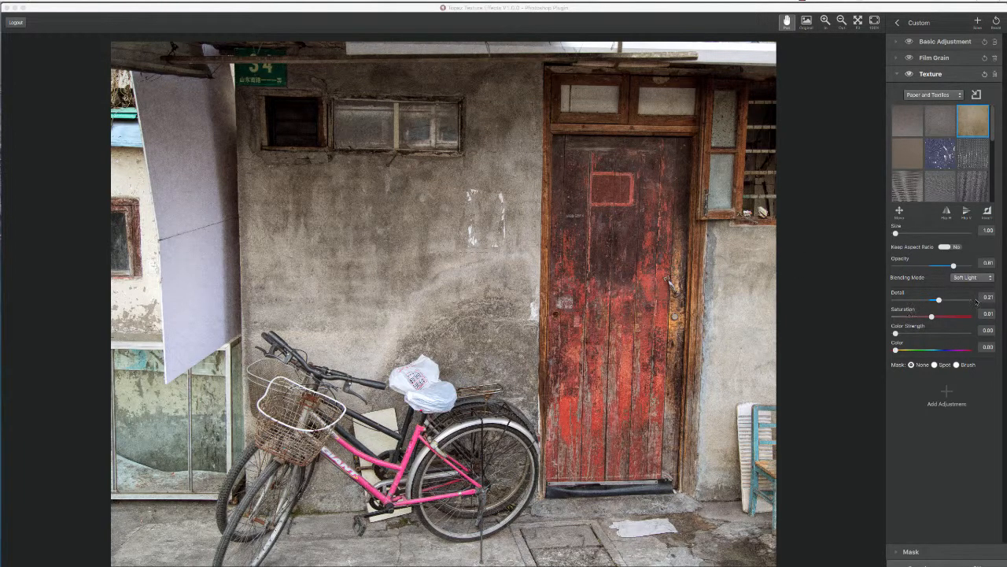
click(895, 74)
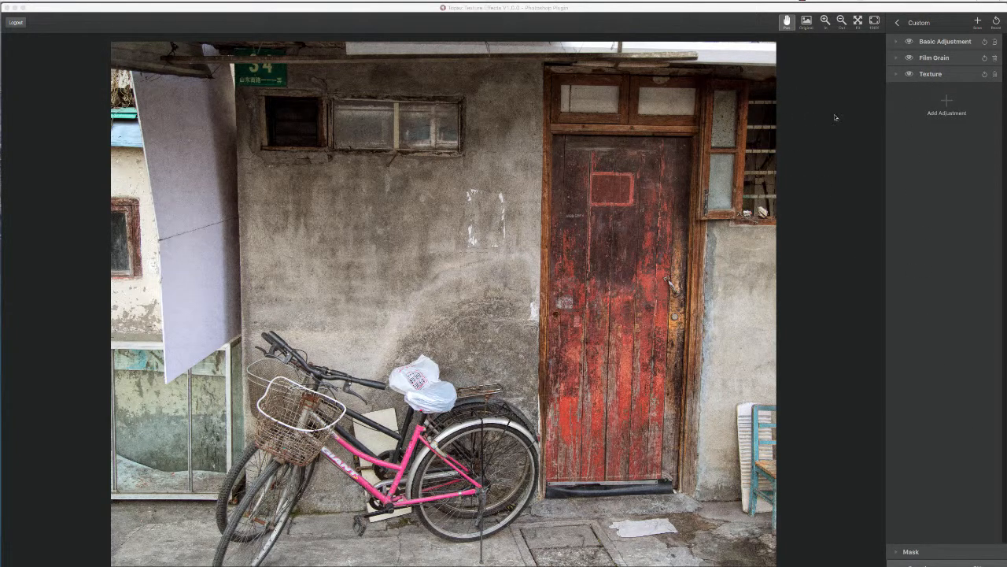
Step: Save the custom effect as PMM Demo Preset in the Vintage and Earthy categories as well as My Effects
click(978, 22)
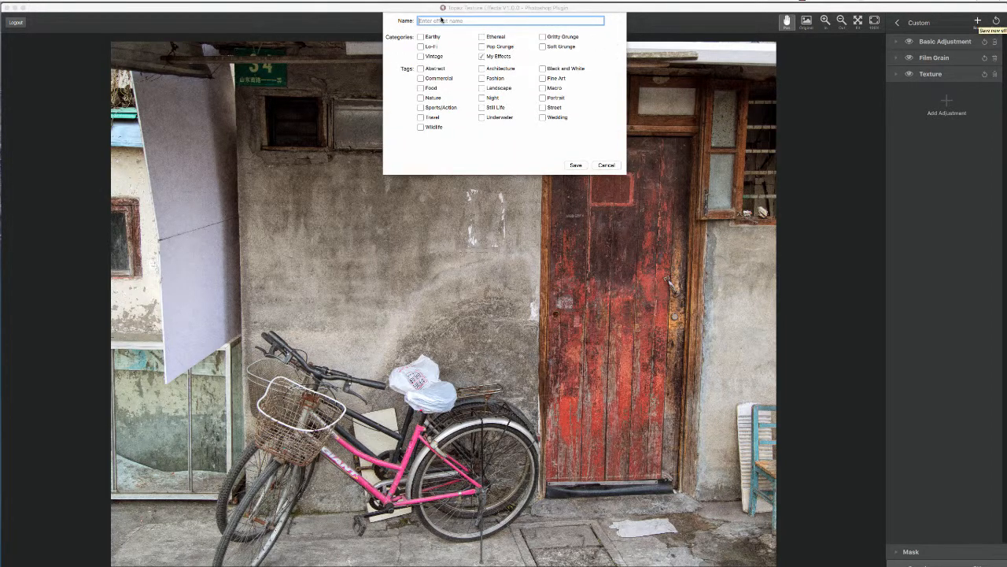
text(PMM Do)
text(lta Preset)
click(422, 57)
click(421, 37)
click(576, 165)
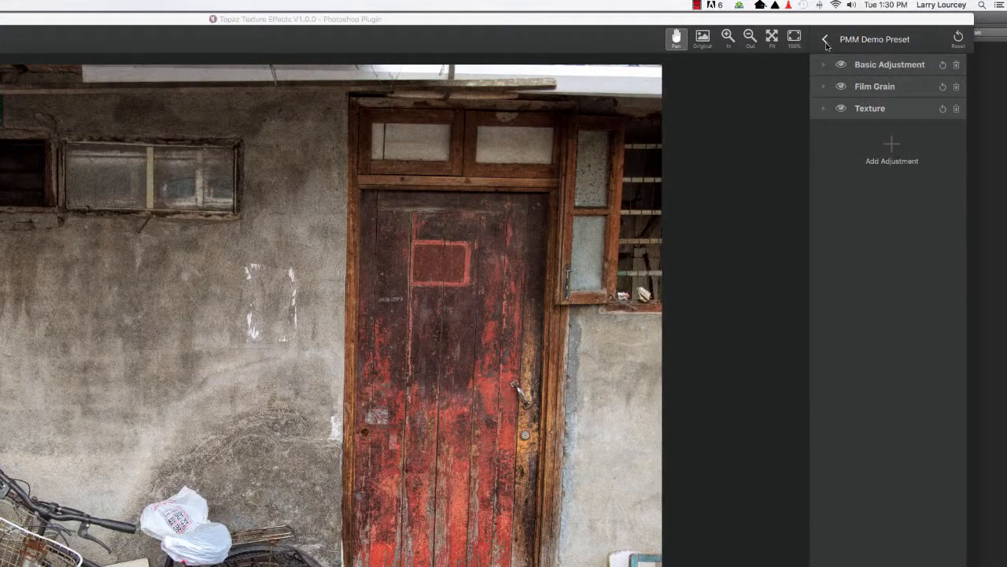
Step: Return to the effects list and select PMM Demo Preset among My Effects
click(825, 40)
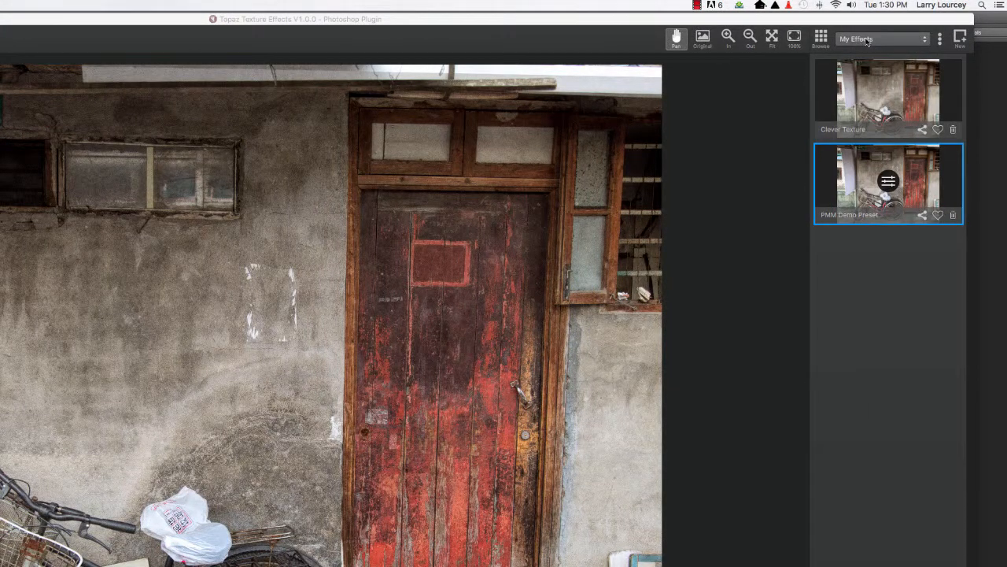
click(868, 39)
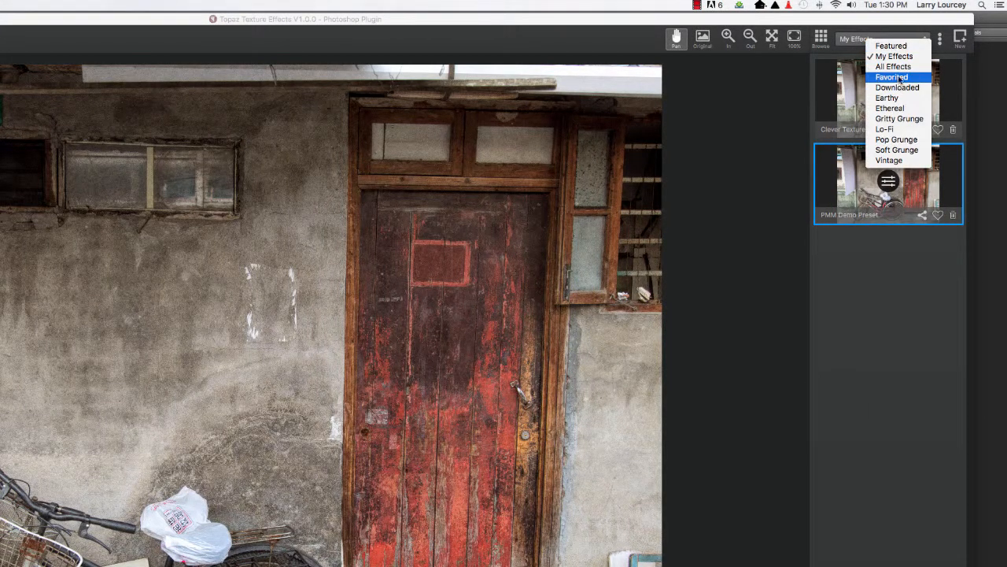
click(899, 58)
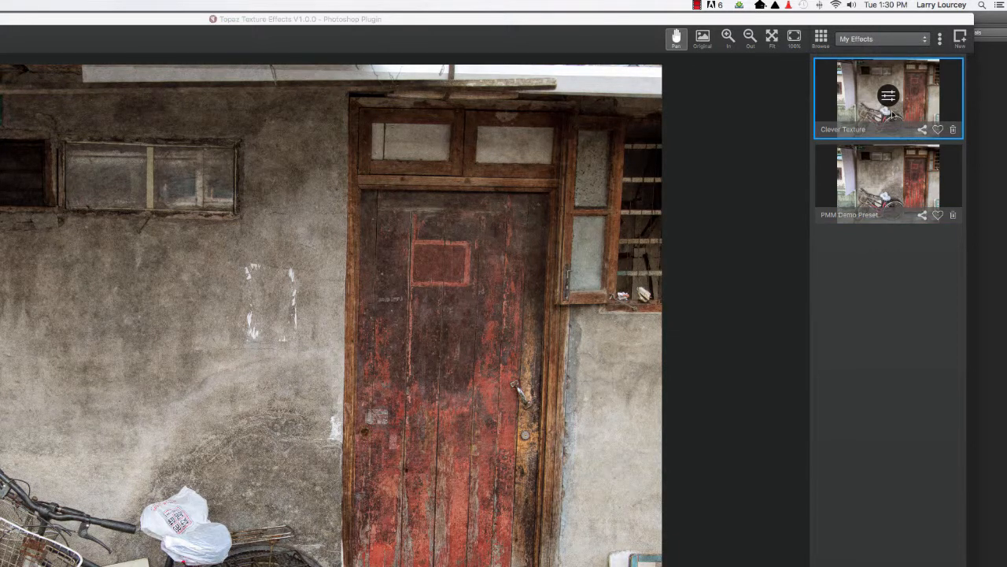
click(885, 195)
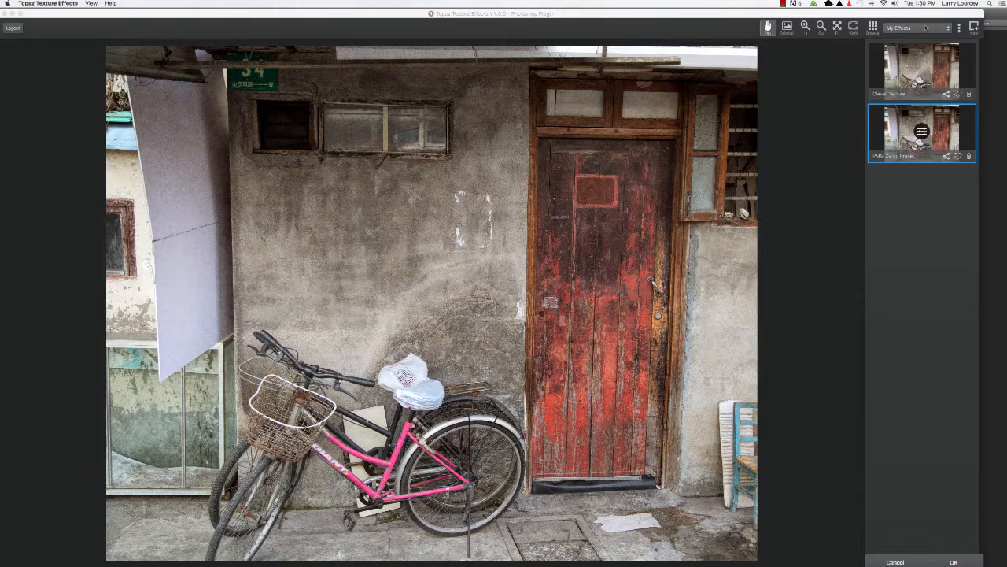
Step: Switch the effects list to All Effects and apply the Burning Dust preset to the photo
click(932, 28)
click(948, 45)
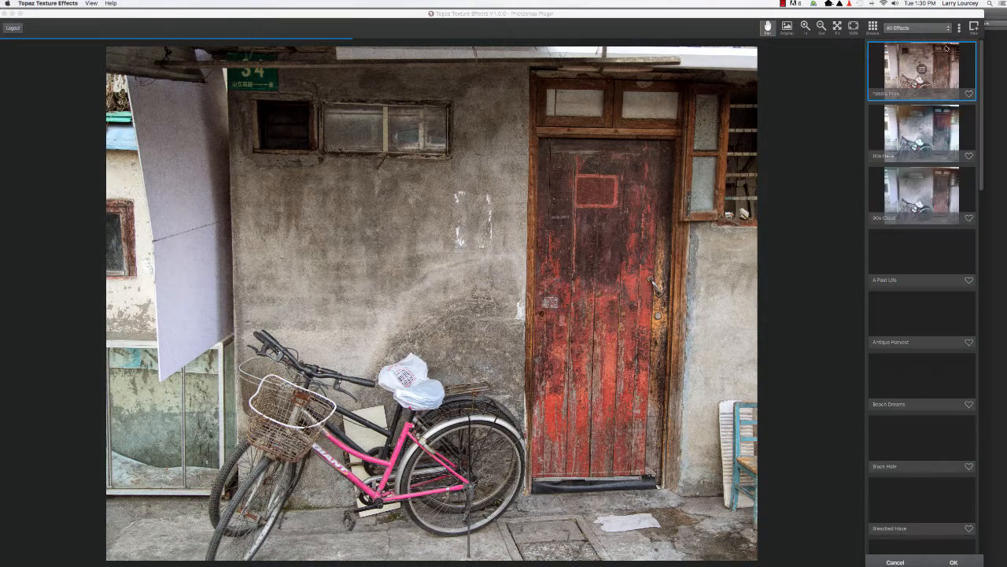
scroll(982, 169, down, 5)
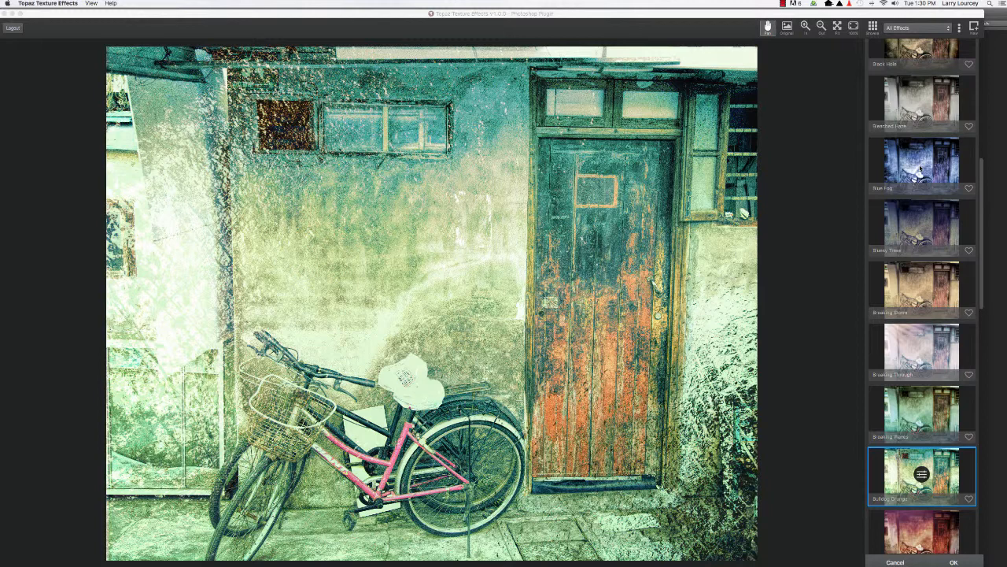
click(912, 533)
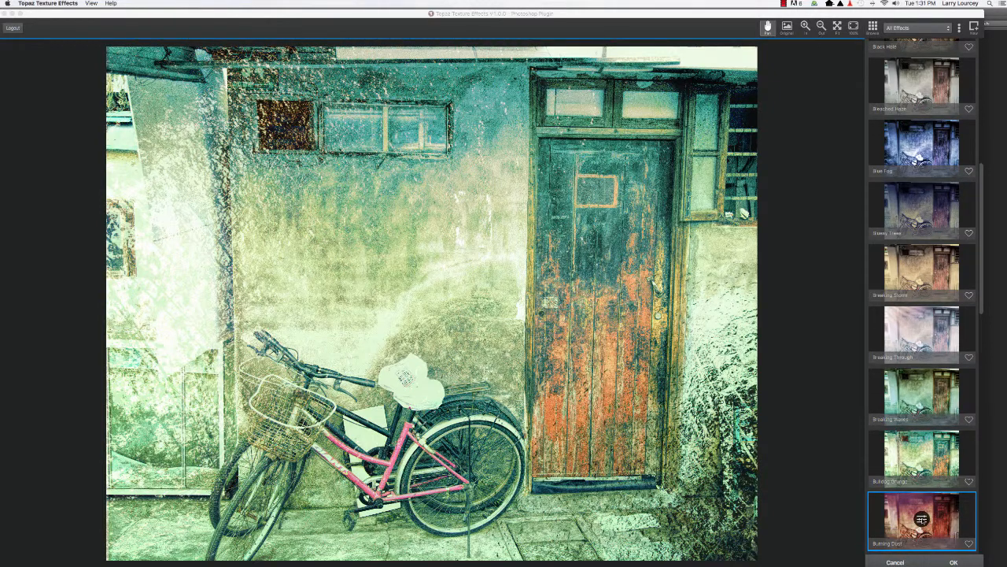